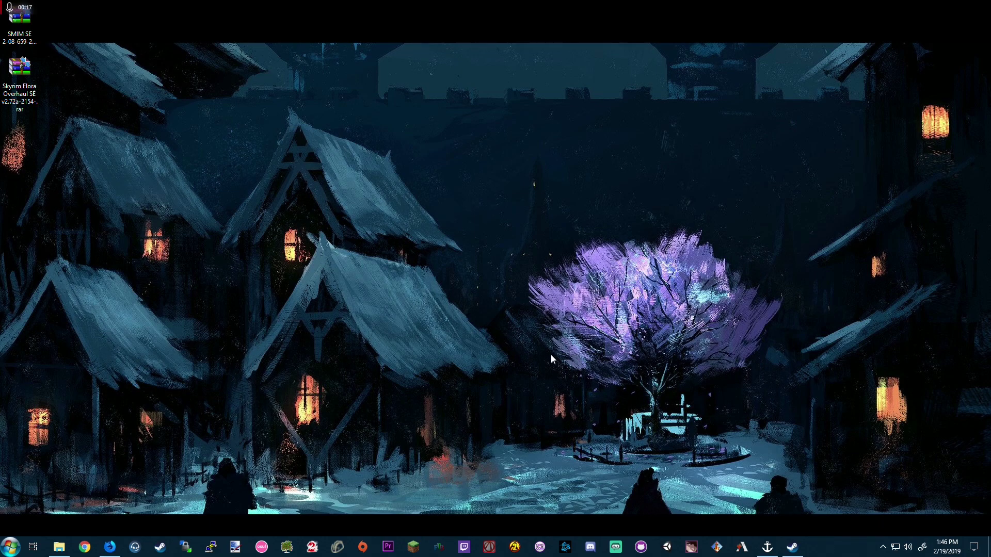
# Check the main files on the Vortex Nexus Mods page in the browser and run the Vortex installer
pyautogui.click(110, 547)
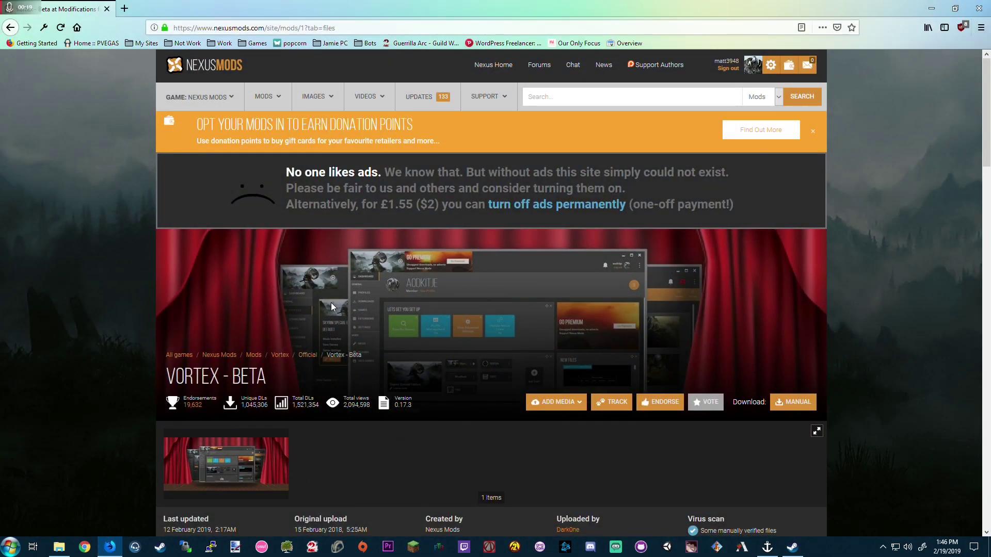
pyautogui.scroll(-3, 90, 351)
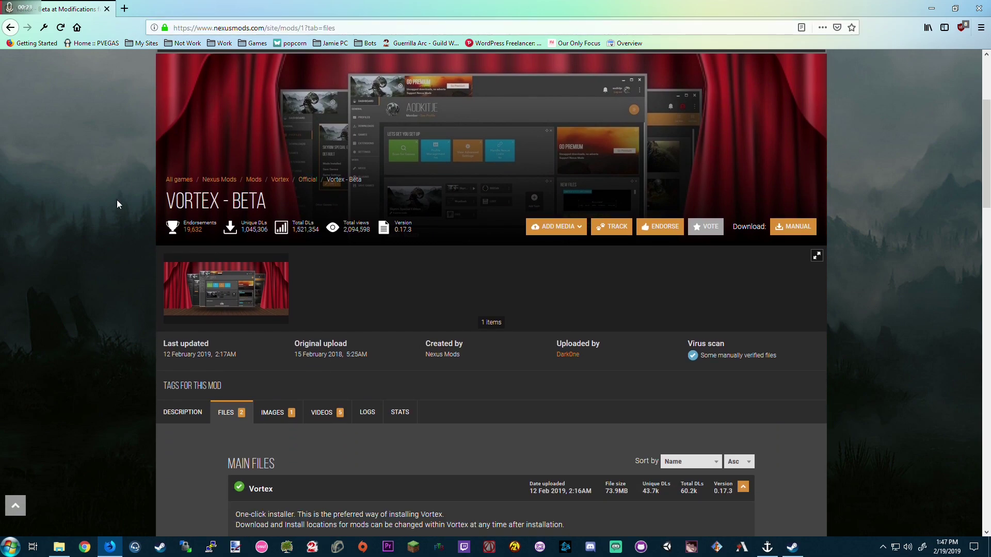
pyautogui.scroll(-1, 117, 204)
pyautogui.scroll(-1, 117, 204)
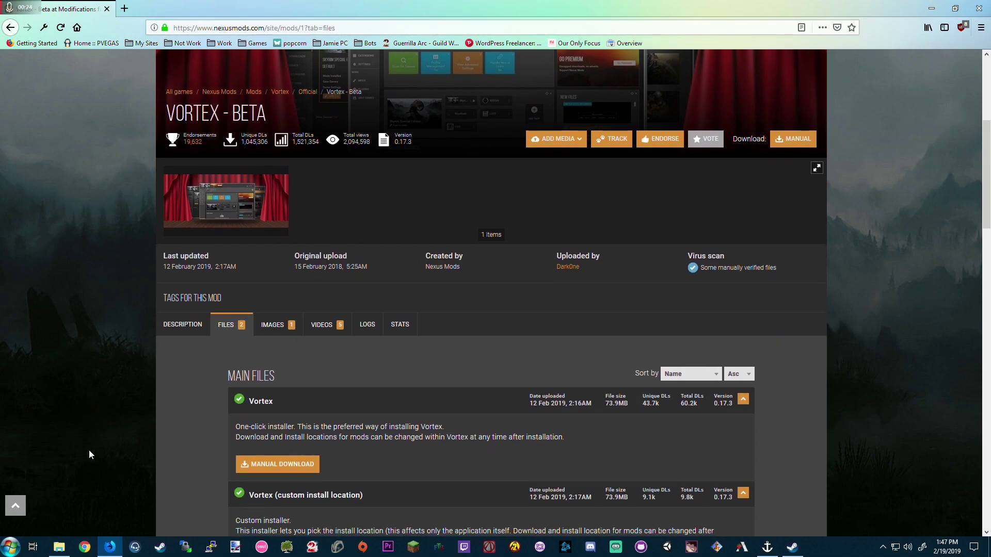
pyautogui.click(931, 8)
pyautogui.click(59, 547)
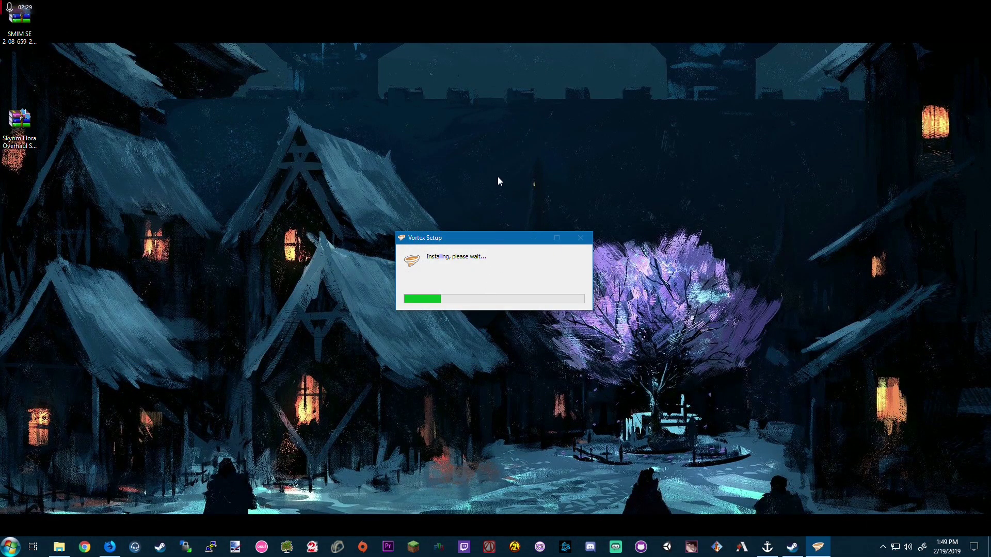
pyautogui.click(466, 180)
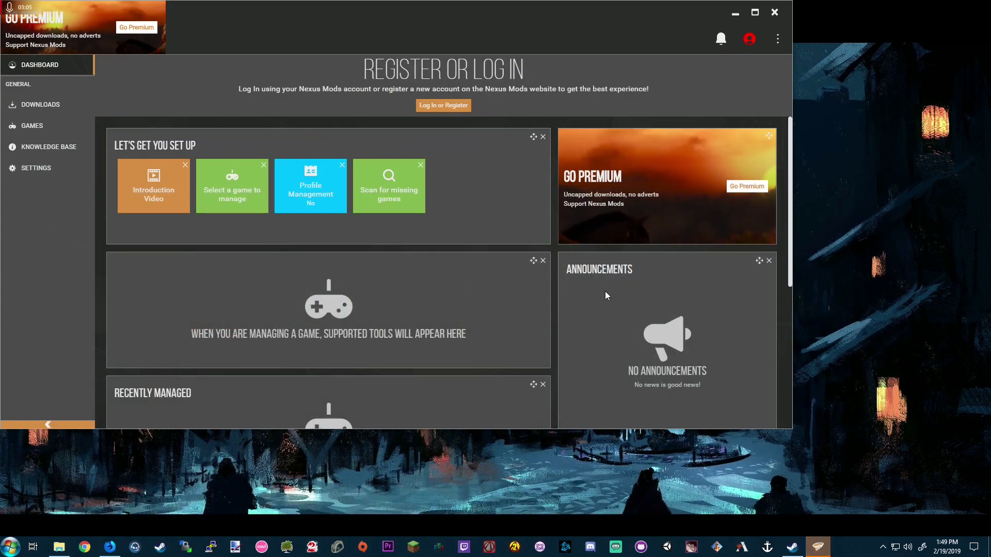
# Log in to Vortex by authorising it to access the Nexus Mods account in the browser
pyautogui.moveTo(369, 15); pyautogui.dragTo(454, 41)
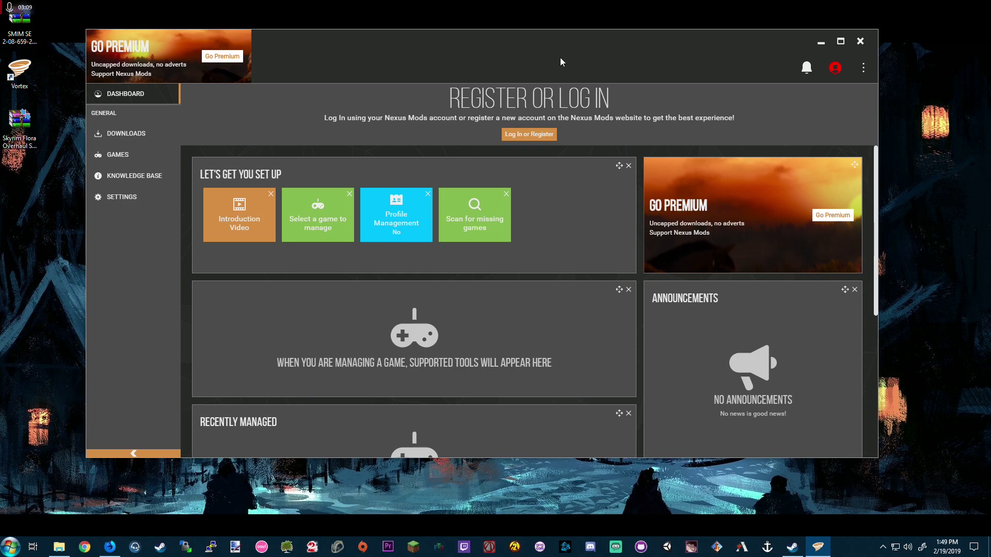
pyautogui.moveTo(559, 58); pyautogui.dragTo(552, 58)
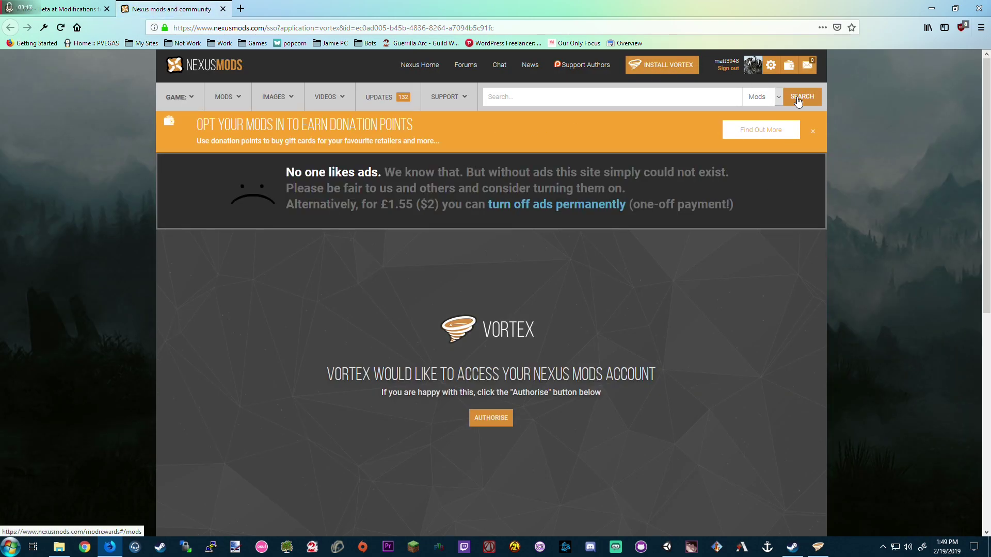
pyautogui.scroll(-1, 779, 153)
pyautogui.scroll(1, 779, 153)
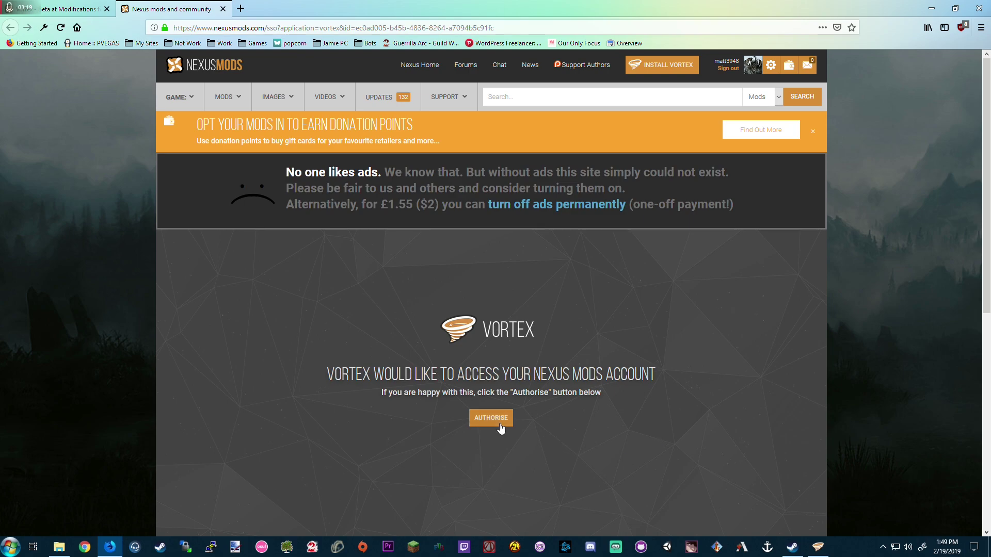
pyautogui.moveTo(324, 370); pyautogui.dragTo(659, 427)
pyautogui.click(665, 426)
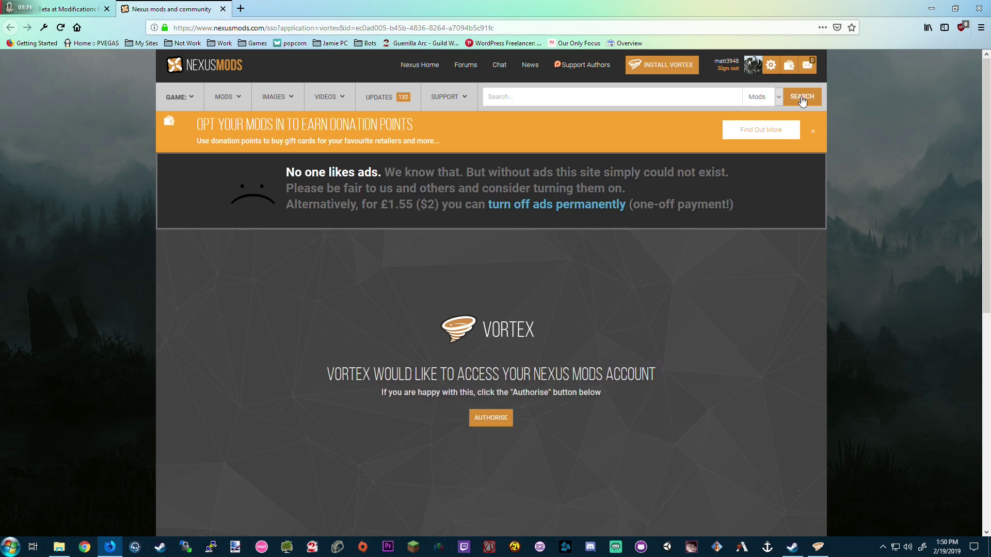
pyautogui.click(490, 424)
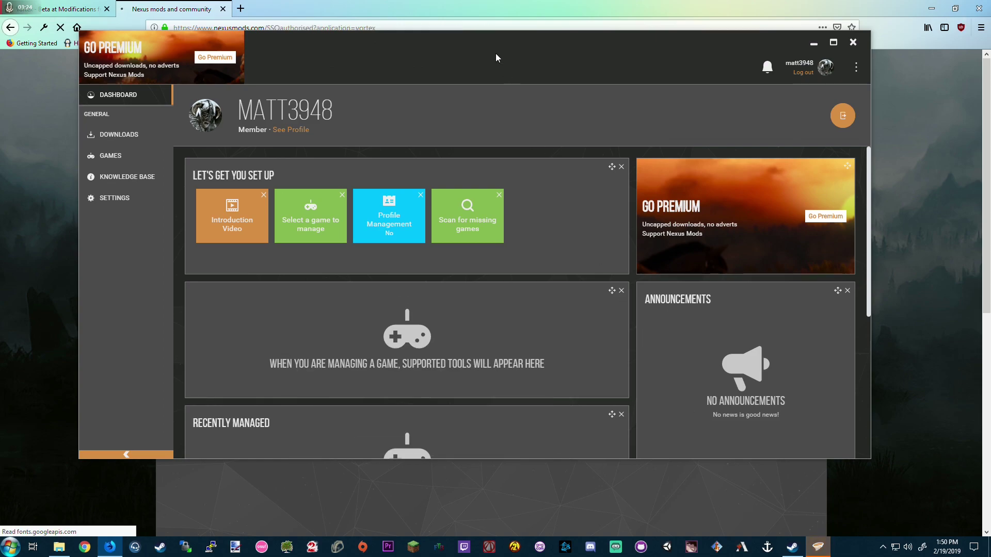
# Start managing Skyrim Special Edition from the discovered games in Vortex and dismiss the game mode notification
pyautogui.moveTo(494, 51); pyautogui.dragTo(545, 108)
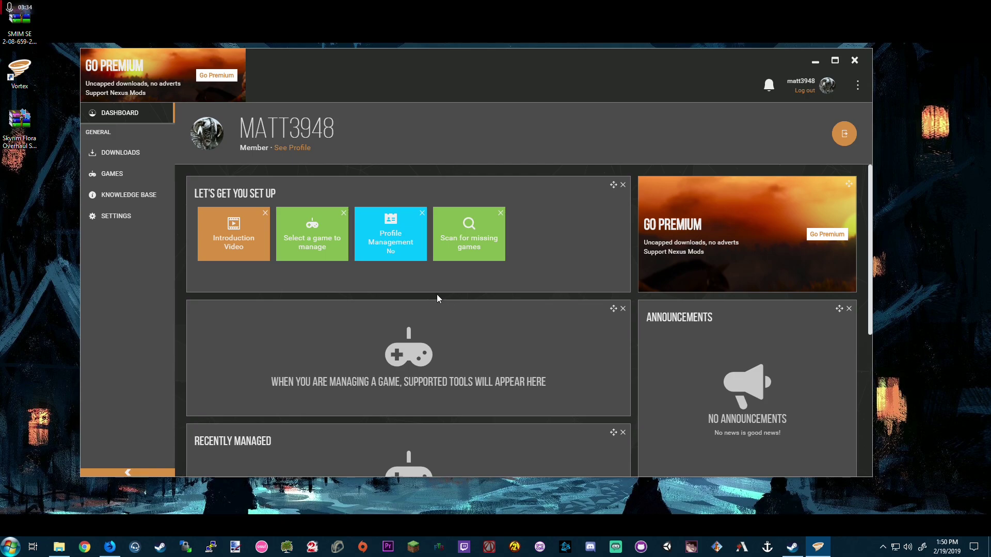
pyautogui.click(117, 178)
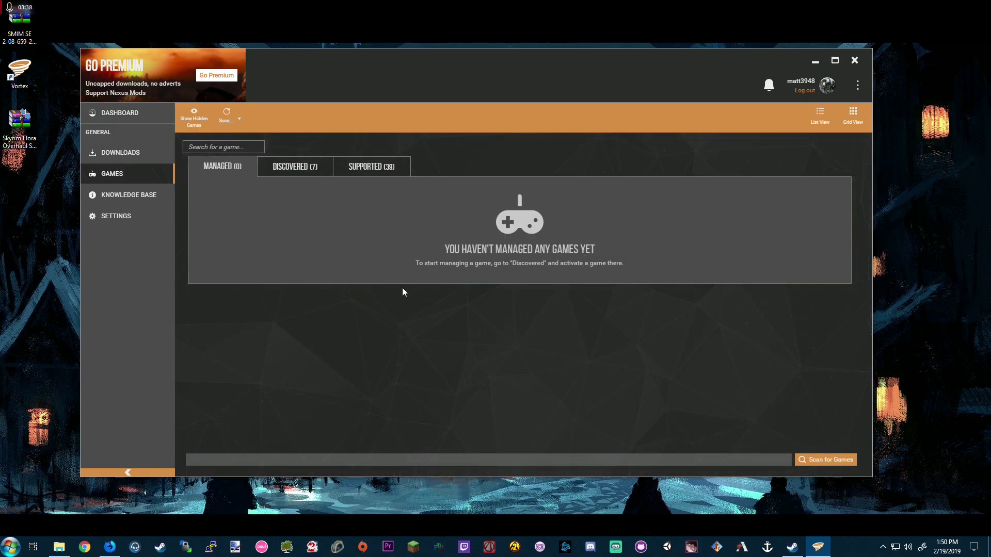
pyautogui.click(292, 168)
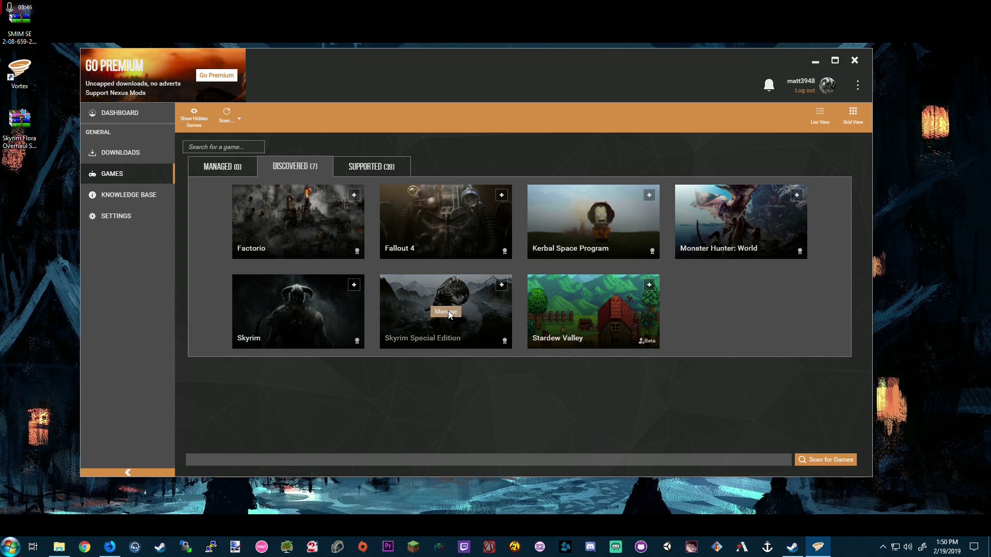
pyautogui.click(447, 312)
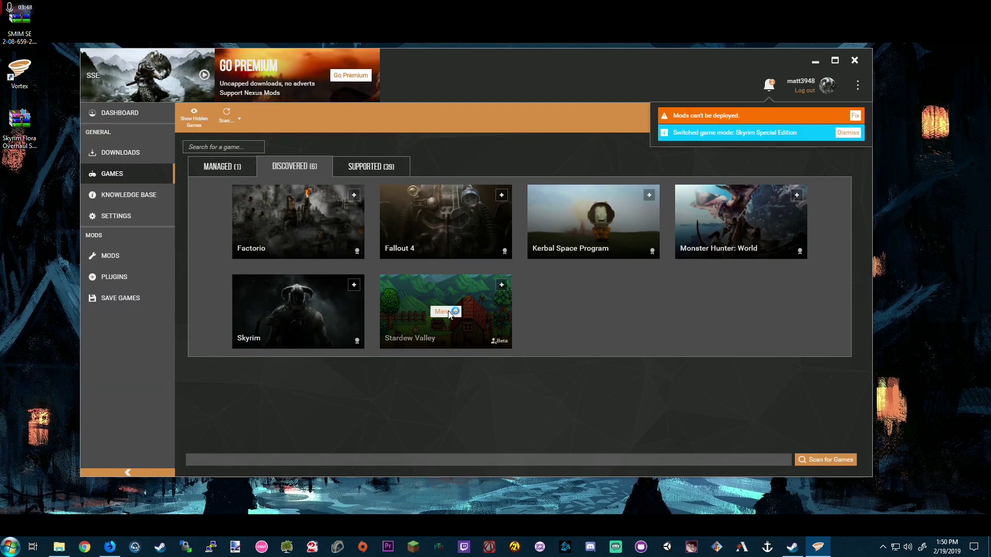
pyautogui.click(855, 135)
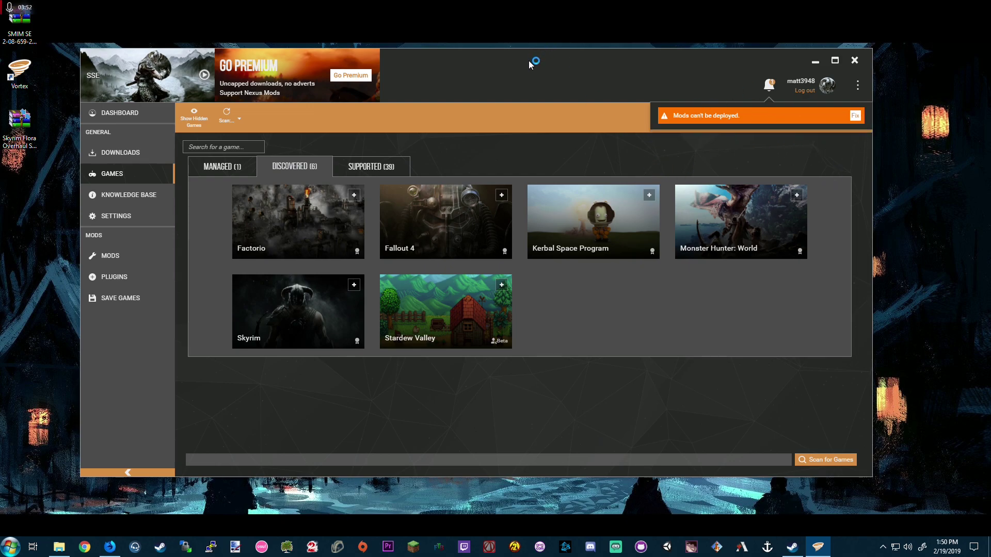
# Create a new tool named Harbor for Skyrim Special Edition on the dashboard
pyautogui.moveTo(530, 64); pyautogui.dragTo(527, 65)
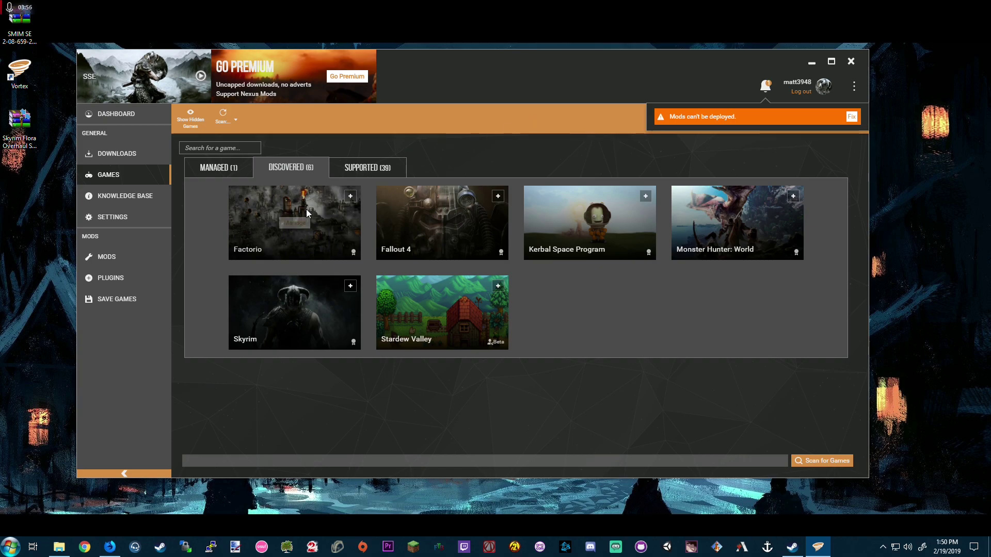
pyautogui.moveTo(431, 63); pyautogui.dragTo(431, 65)
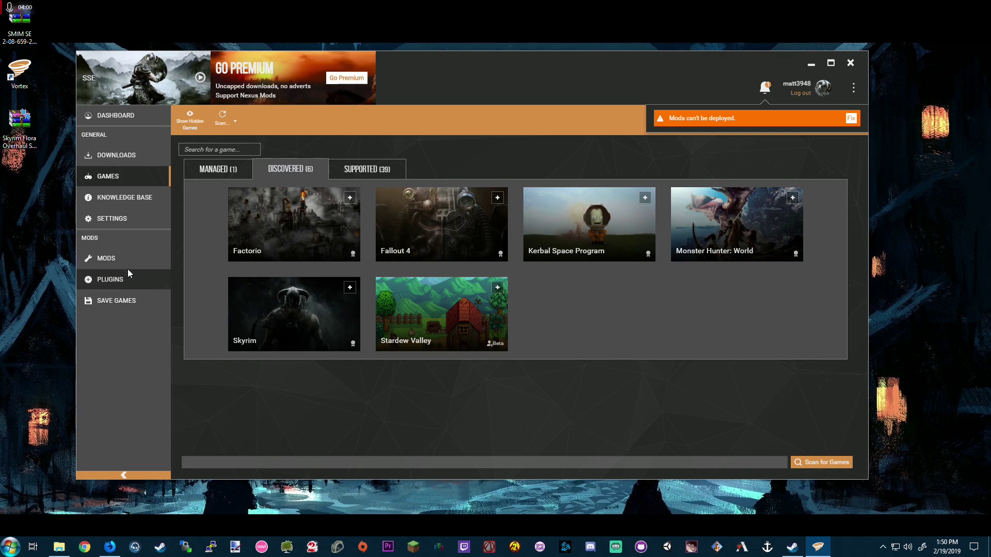
pyautogui.click(120, 116)
pyautogui.scroll(-3, 525, 364)
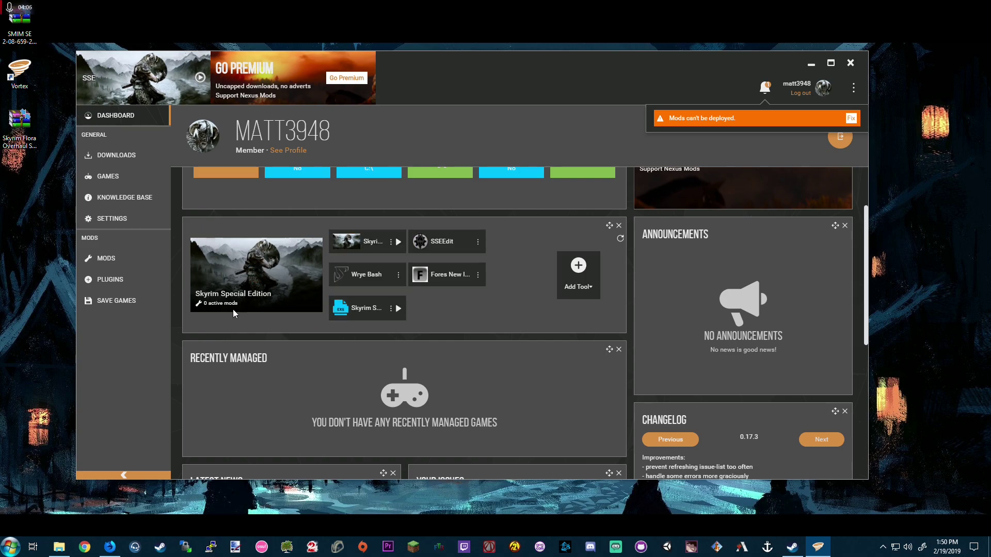
pyautogui.click(583, 280)
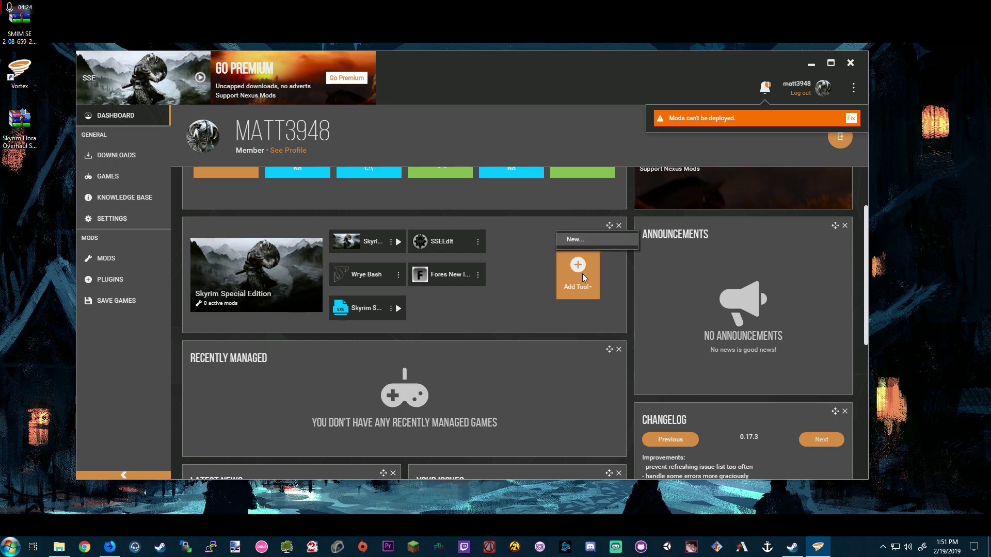
pyautogui.click(576, 239)
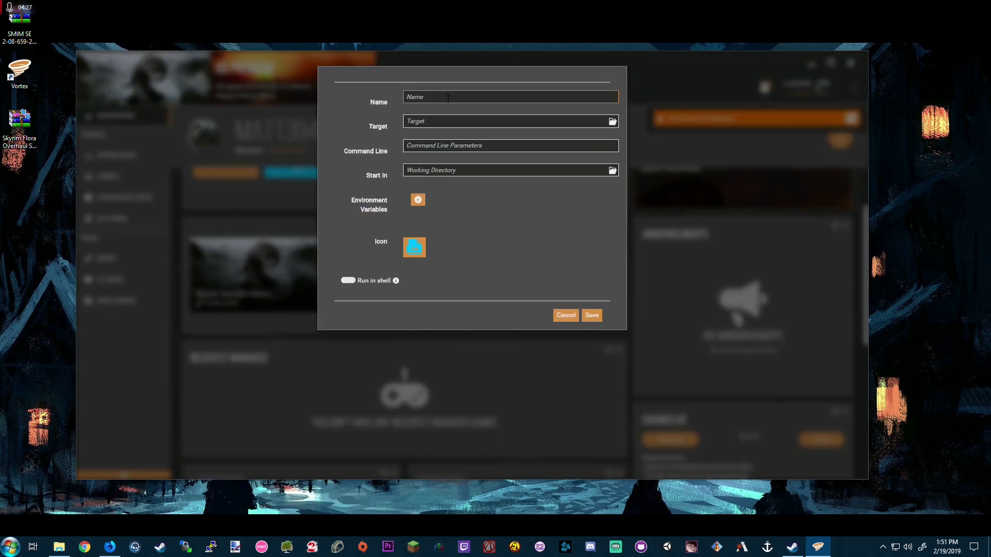
pyautogui.write('Harbor')
pyautogui.press('Tab')
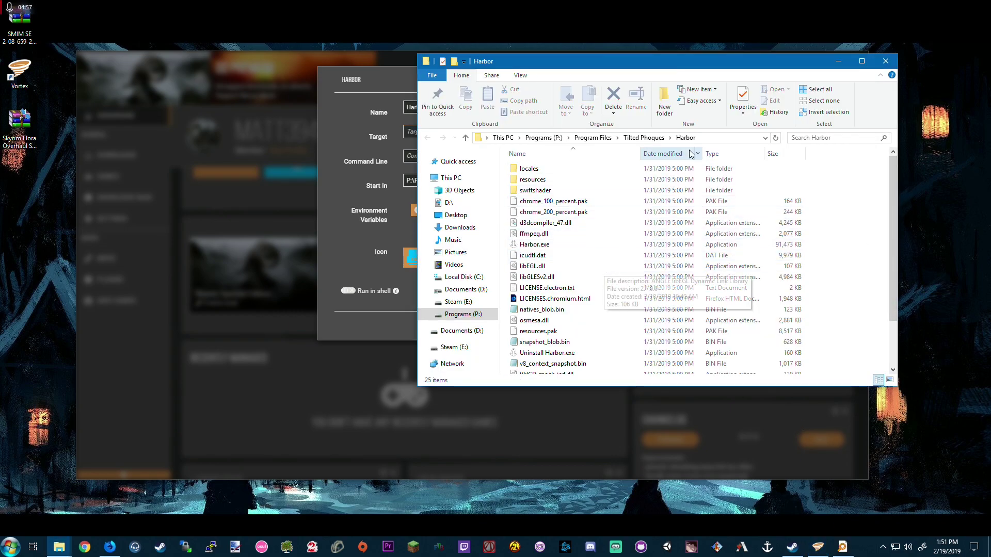
# Set the Harbor tool's target to P:\Program Files\Tilted Phoques\Harbor\Harbor.exe, using the folder path copied from File Explorer, and save the tool
pyautogui.moveTo(643, 61); pyautogui.dragTo(640, 46)
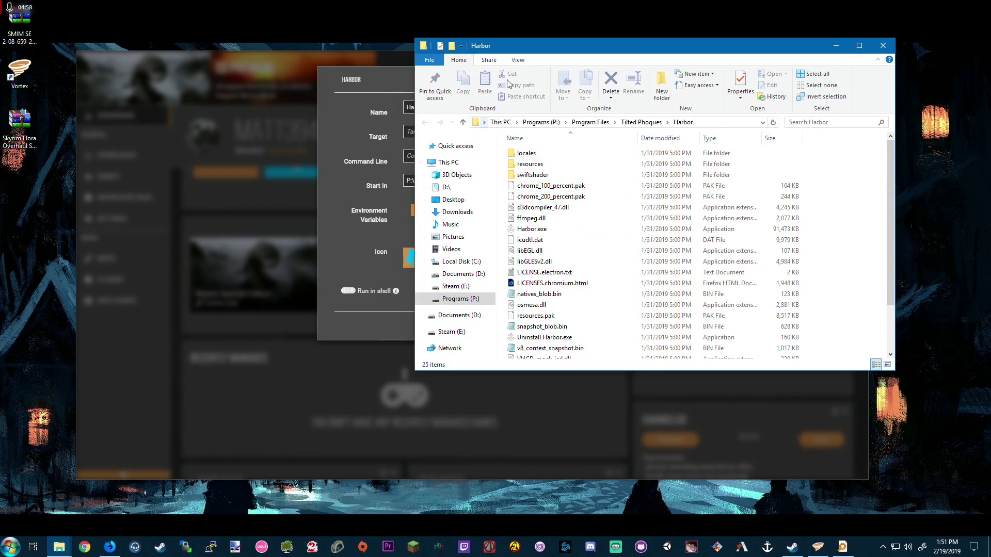
pyautogui.click(539, 229)
pyautogui.click(712, 122)
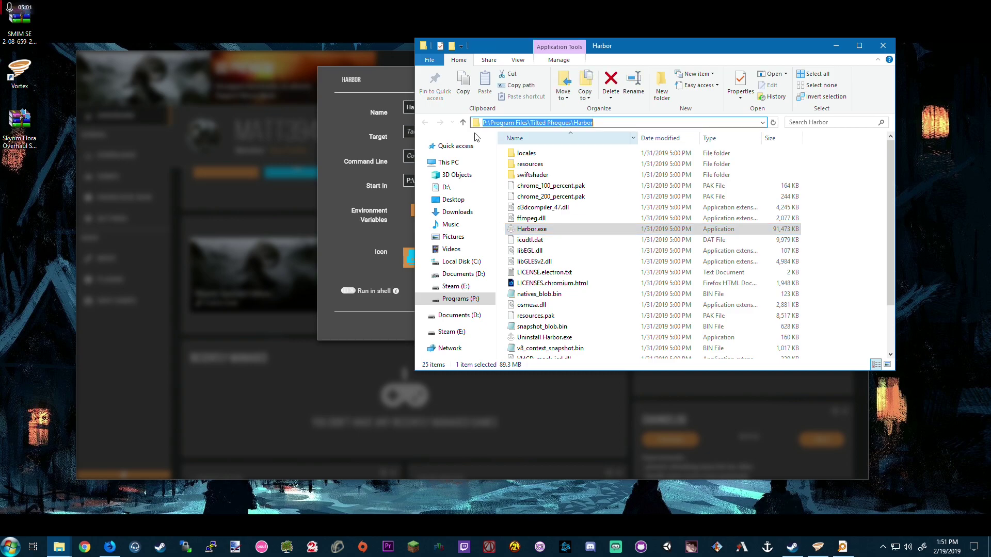
pyautogui.hotkey('ctrl', 'c')
pyautogui.click(410, 132)
pyautogui.hotkey('ctrl', 'v')
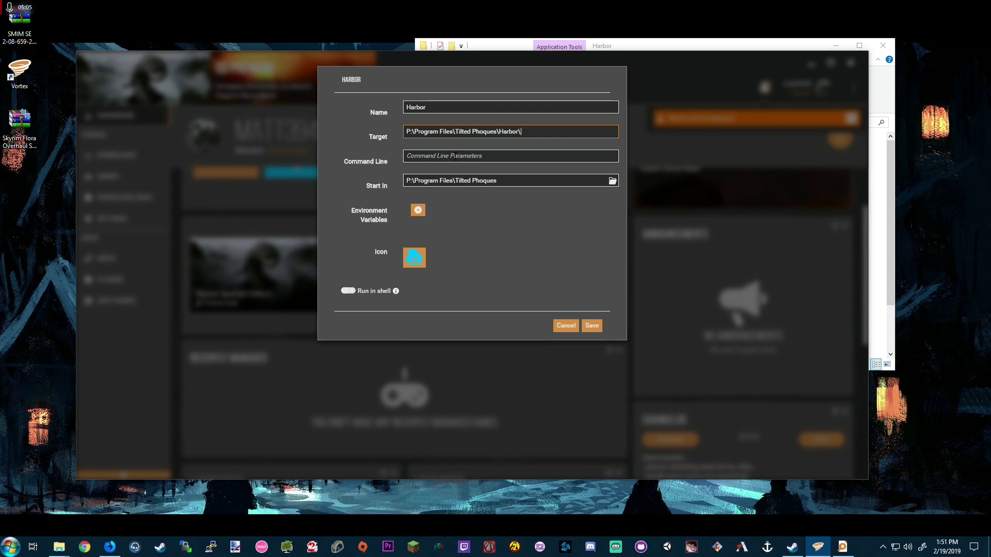
pyautogui.write('\\Harbor.exe')
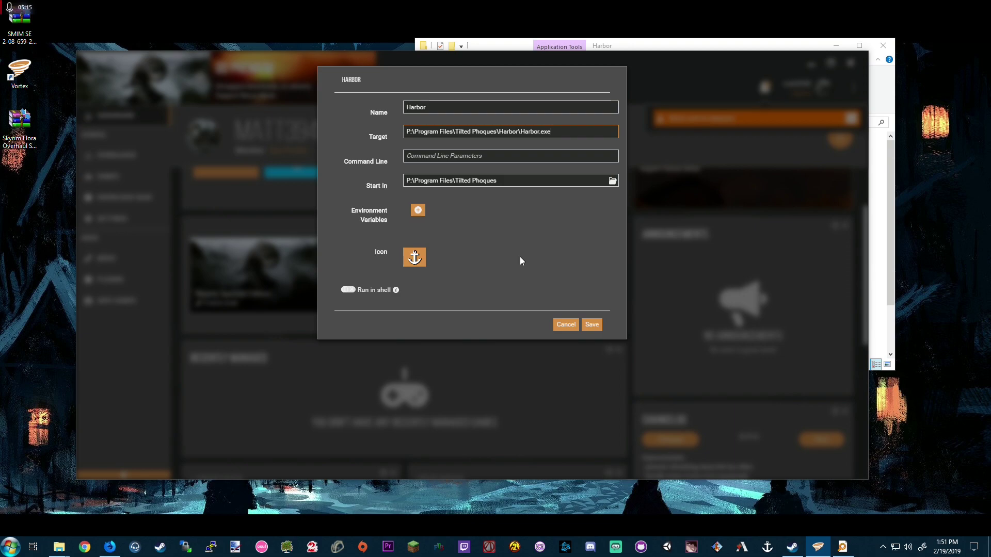
pyautogui.click(592, 325)
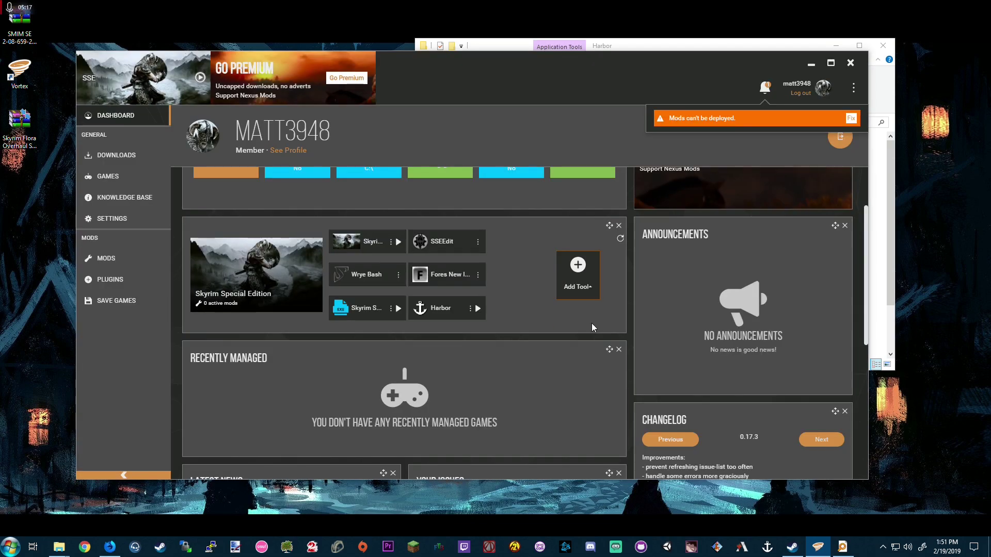
# Open the list of installed mods for Skyrim Special Edition
pyautogui.click(476, 312)
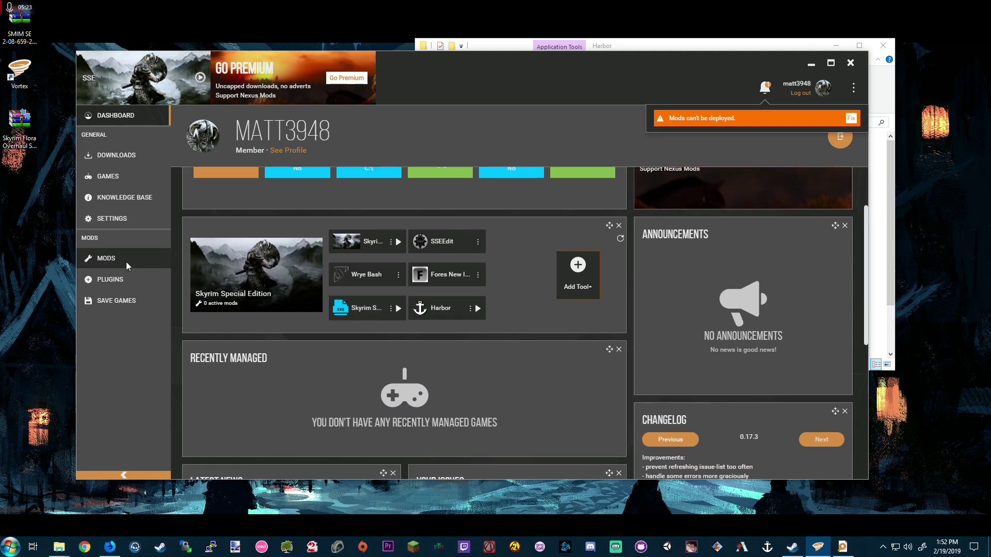
pyautogui.click(124, 261)
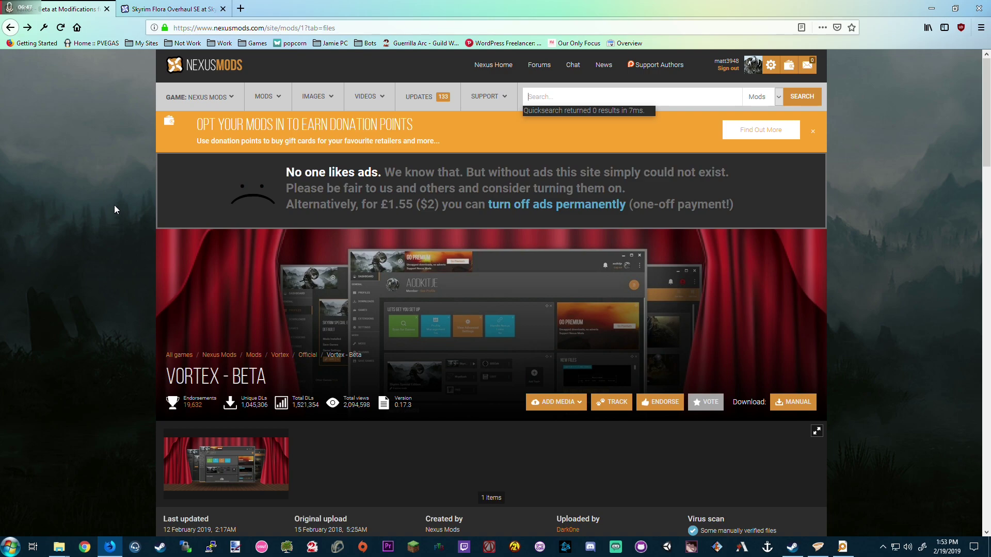
# Switch to the browser and examine the Skyrim Flora Overhaul SE page for its description and download options
pyautogui.hotkey('ctrl', 'Tab')
pyautogui.scroll(-3, 150, 332)
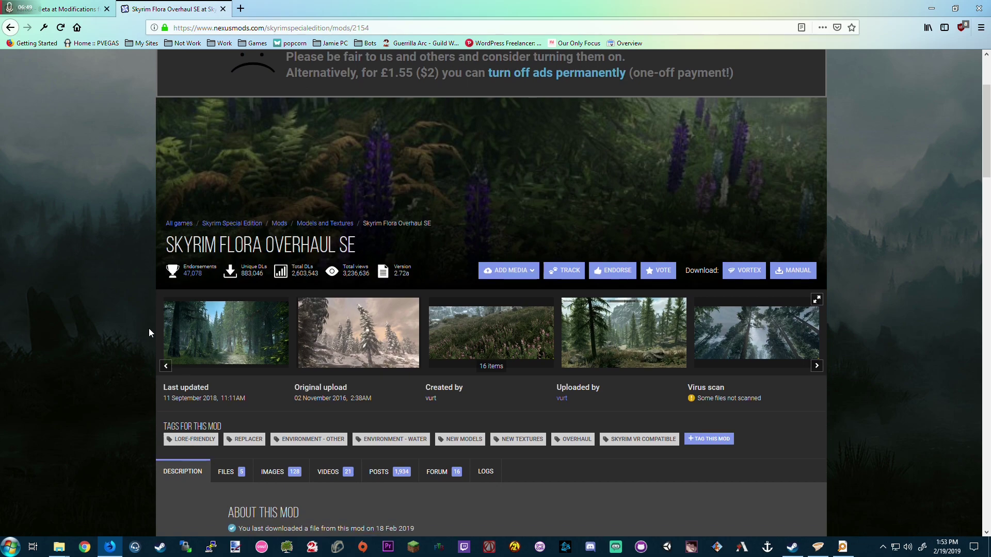
pyautogui.scroll(-2, 149, 333)
pyautogui.moveTo(164, 157); pyautogui.dragTo(364, 158)
pyautogui.click(48, 210)
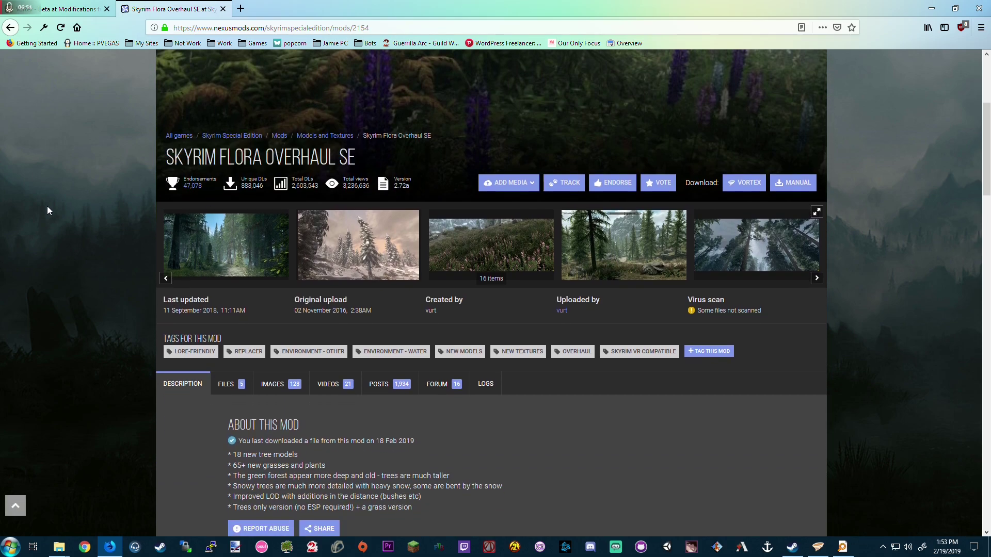
pyautogui.scroll(-1, 922, 295)
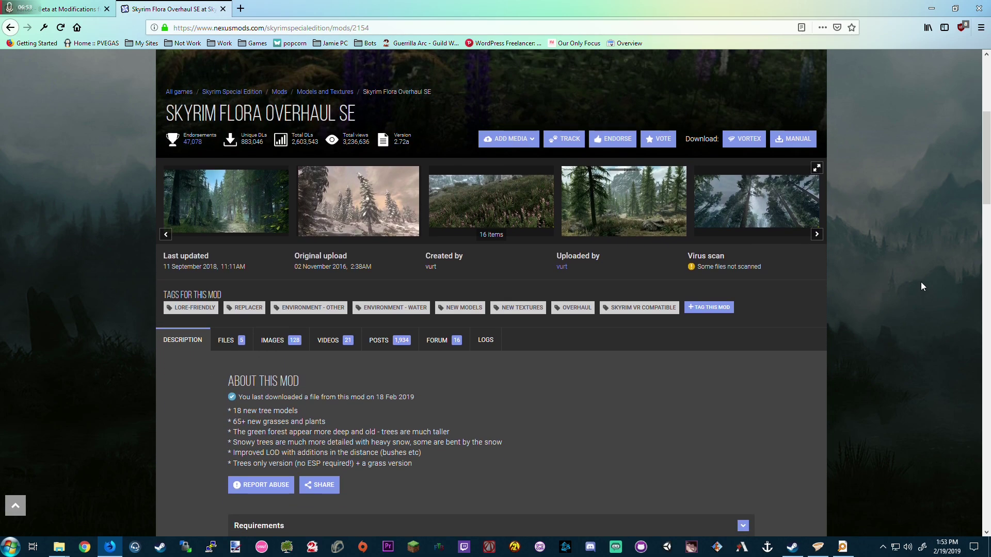
pyautogui.click(740, 139)
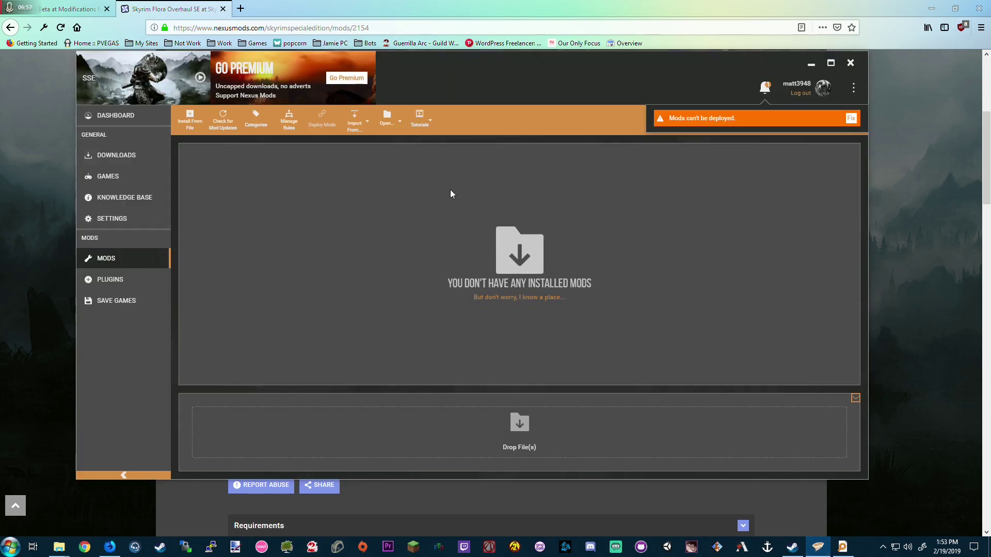
pyautogui.click(955, 214)
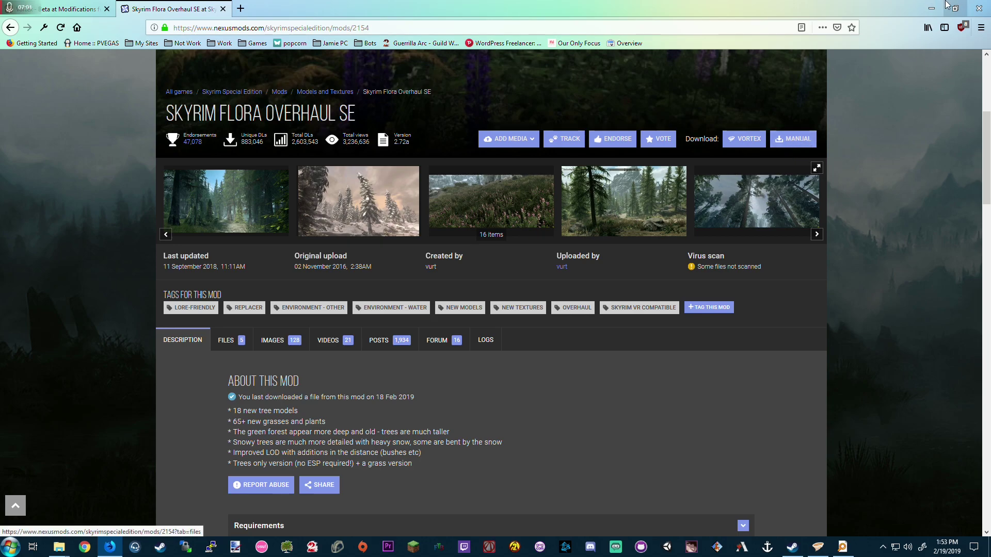
# Put the browser away and move the Skyrim Flora Overhaul SE archive beside the SMIM SE archive on the desktop
pyautogui.click(931, 9)
pyautogui.moveTo(20, 131); pyautogui.dragTo(59, 30)
pyautogui.moveTo(143, 32); pyautogui.dragTo(1, 20)
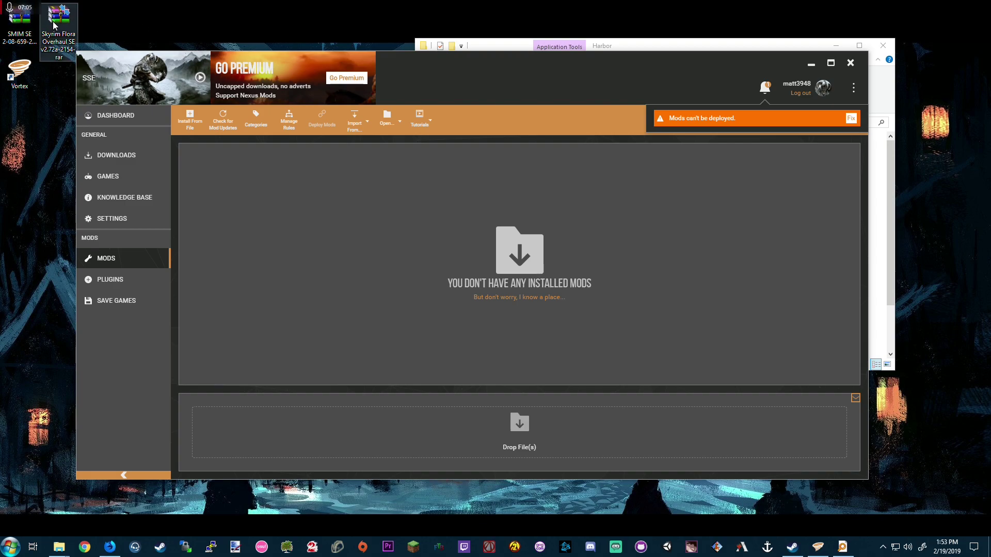
pyautogui.click(109, 47)
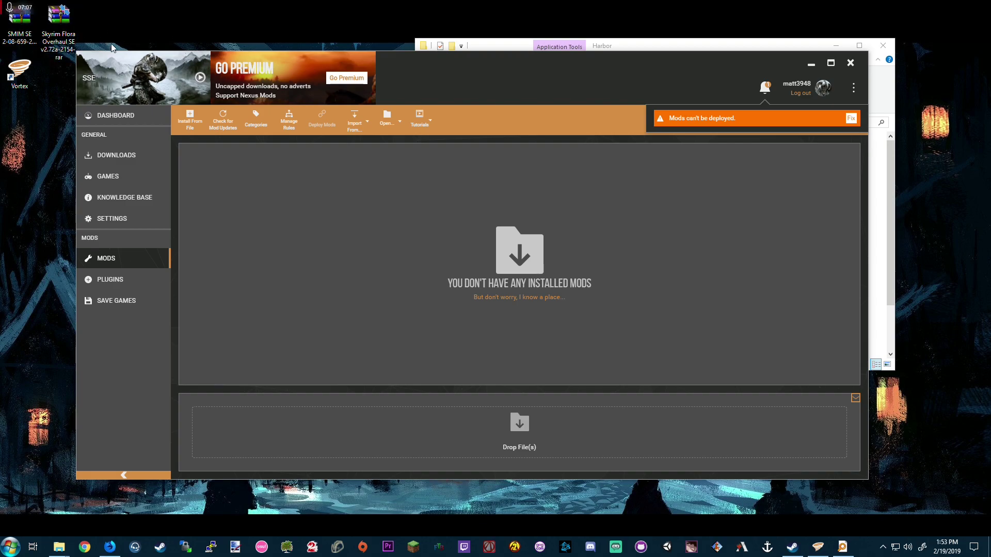
# Import the Skyrim Flora Overhaul SE archive from the desktop into the mods list
pyautogui.moveTo(407, 71); pyautogui.dragTo(408, 63)
pyautogui.moveTo(58, 15); pyautogui.dragTo(538, 426)
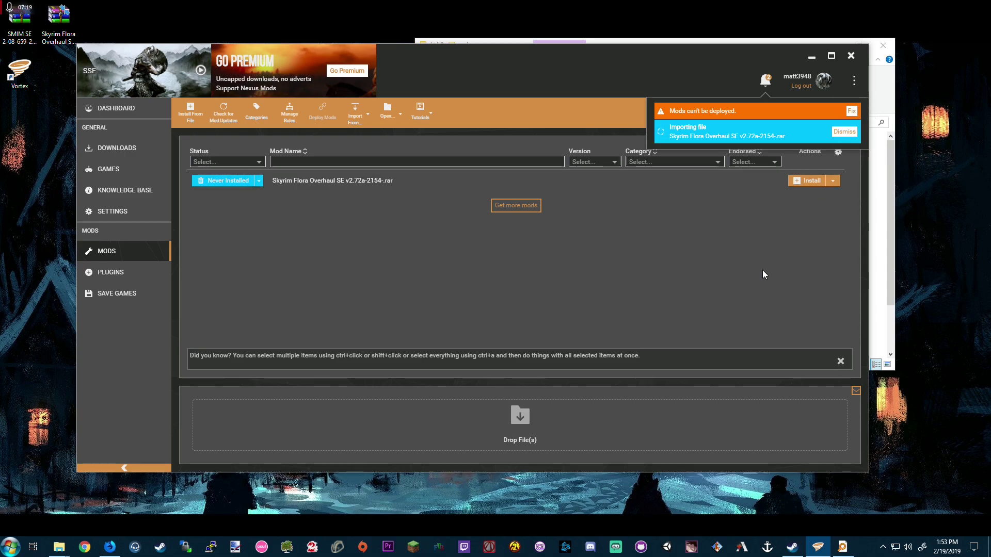
pyautogui.moveTo(537, 69); pyautogui.dragTo(544, 66)
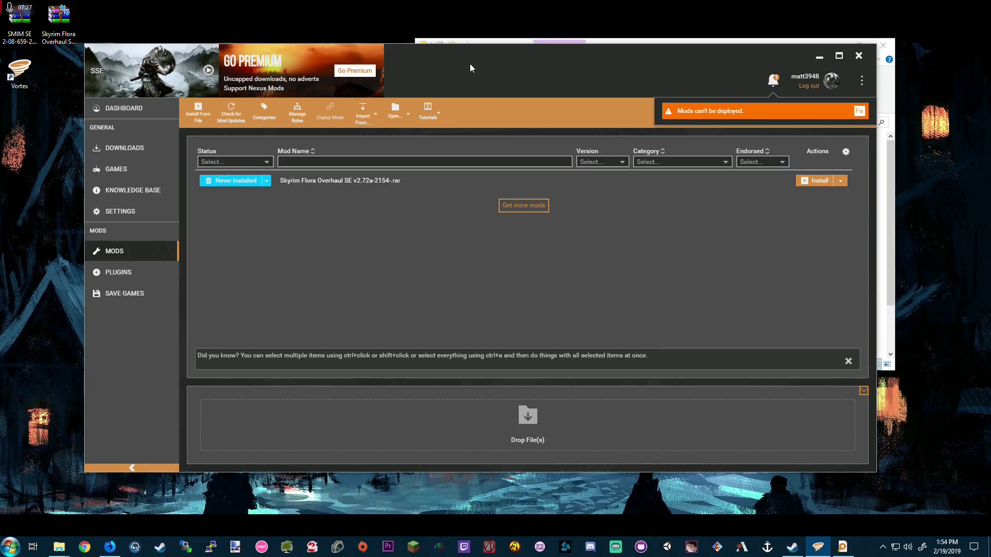
pyautogui.moveTo(469, 63); pyautogui.dragTo(469, 62)
# In the mod settings, apply E:\Vortex Mods\{game} as the mod staging folder for Skyrim Special Edition
pyautogui.click(136, 208)
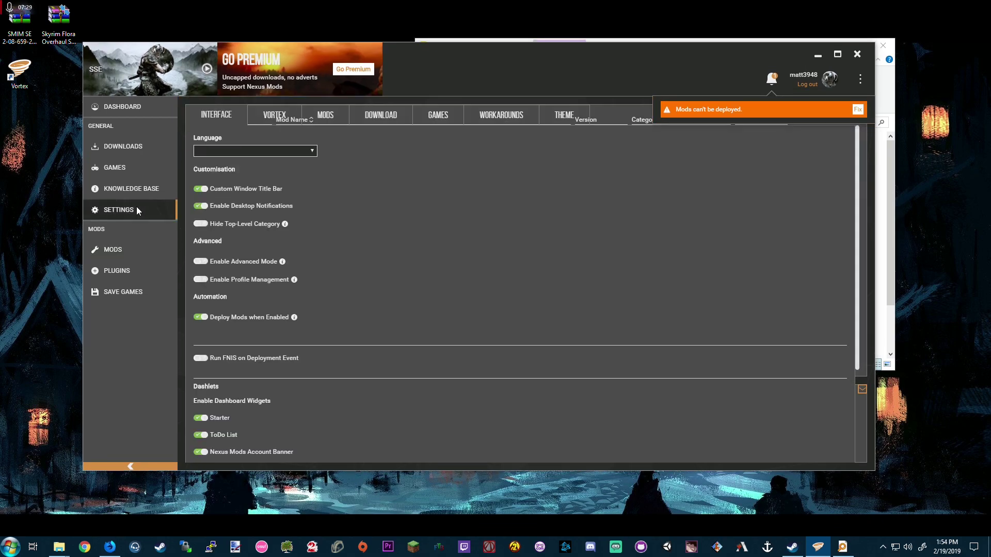
pyautogui.click(325, 119)
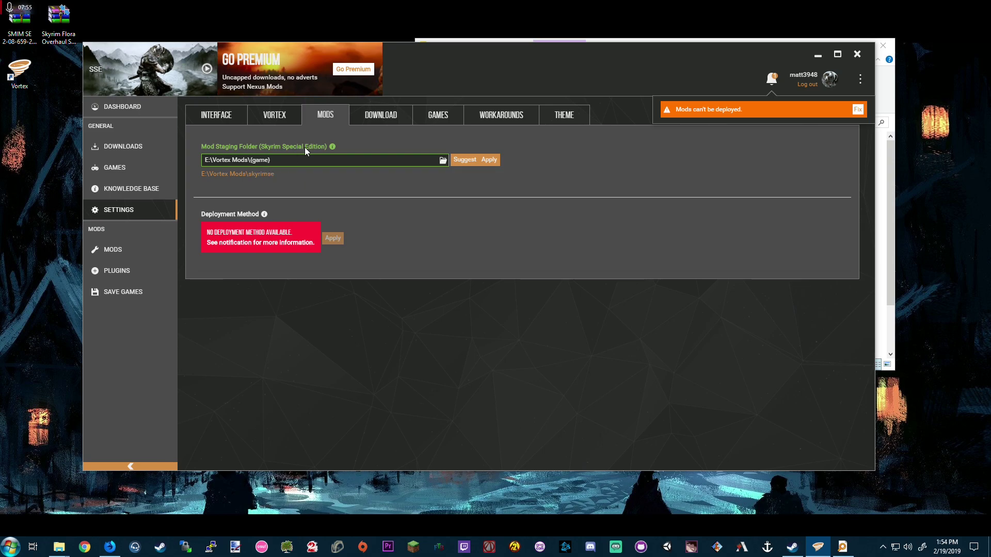
pyautogui.click(207, 160)
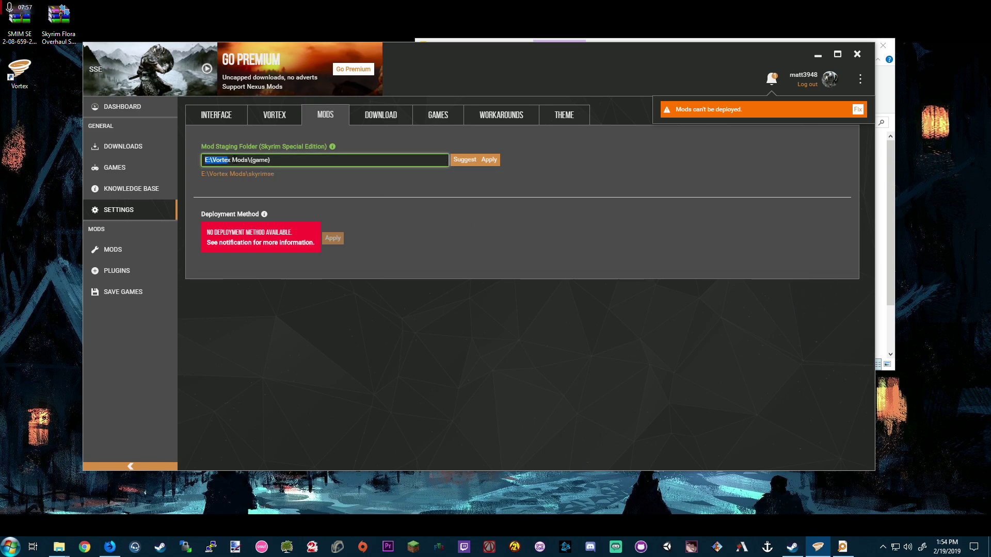
pyautogui.click(293, 185)
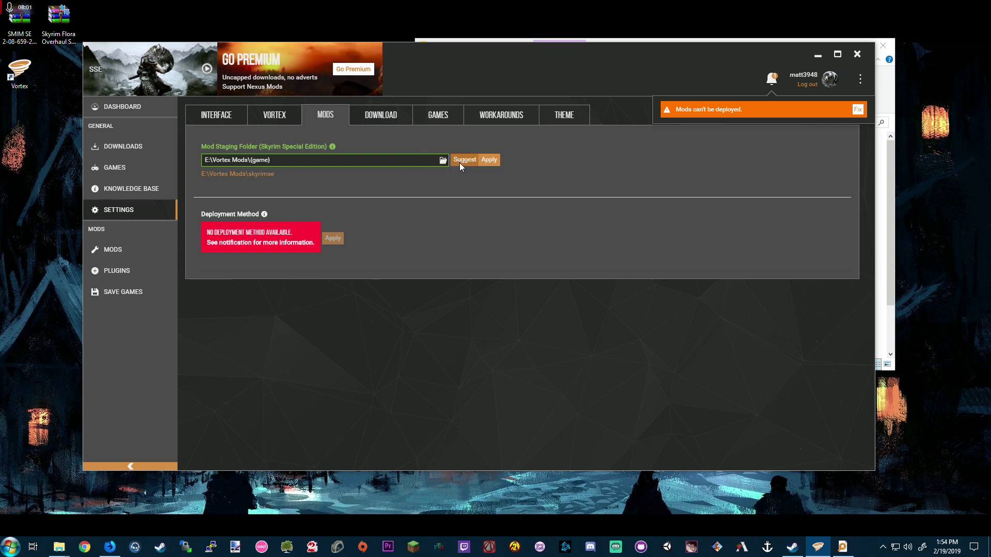
pyautogui.moveTo(195, 160); pyautogui.dragTo(321, 161)
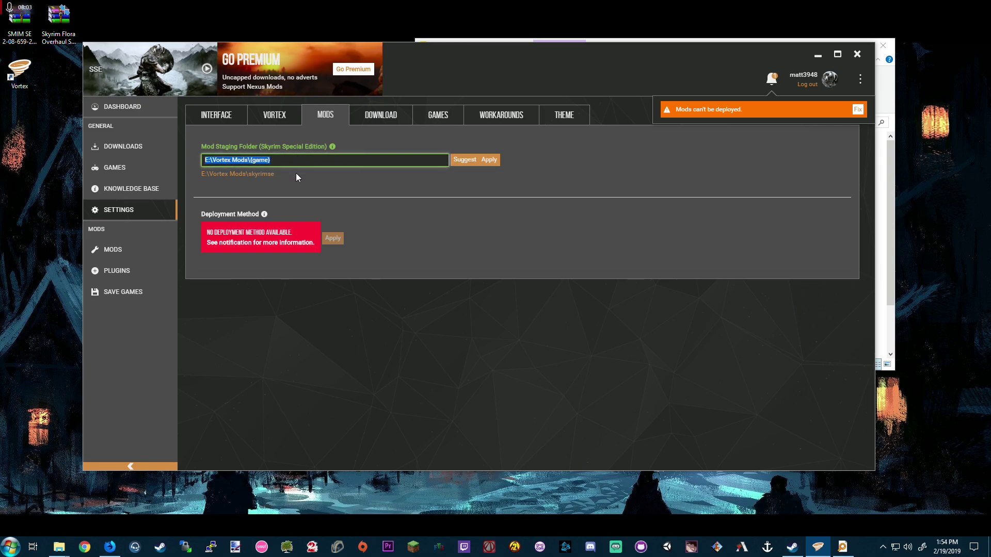
pyautogui.click(275, 185)
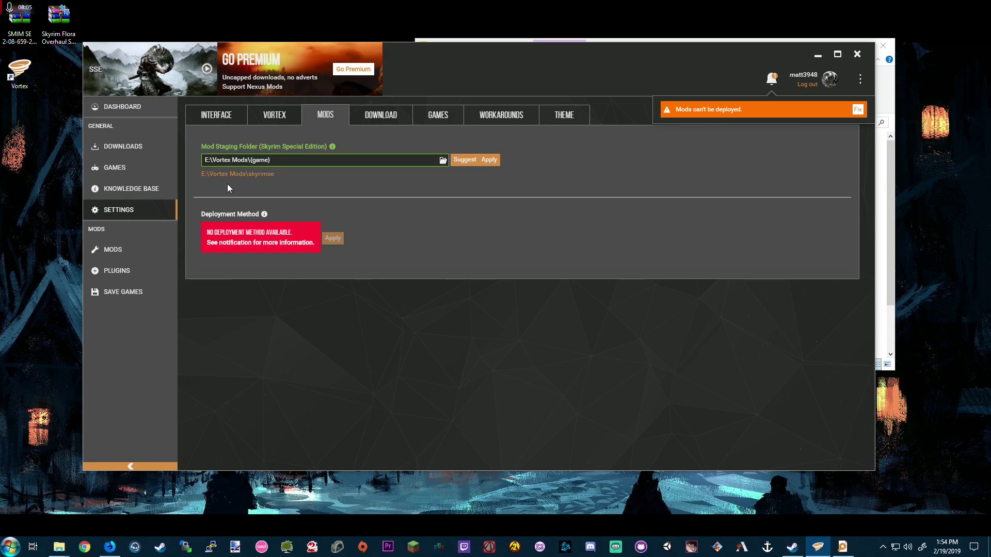
pyautogui.tripleClick(206, 160)
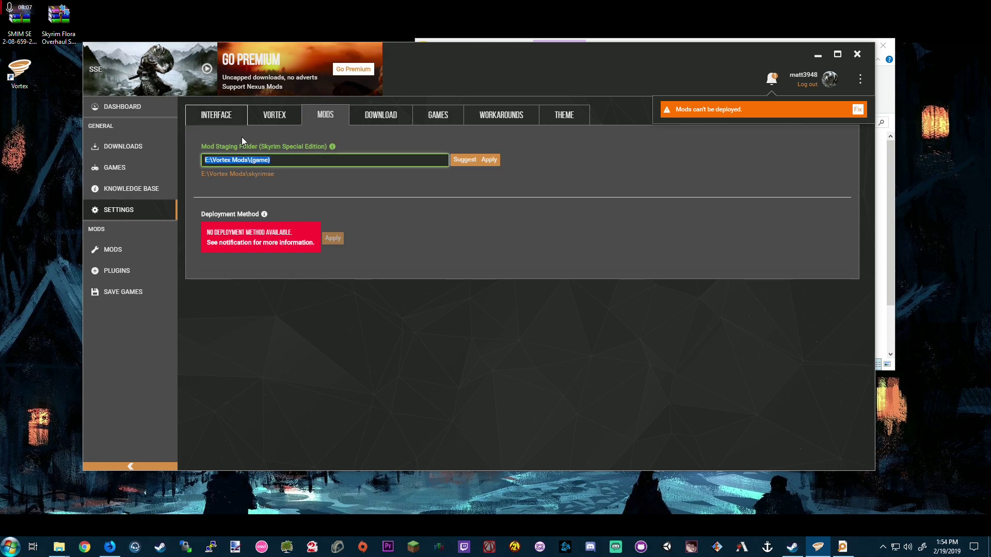
pyautogui.click(489, 160)
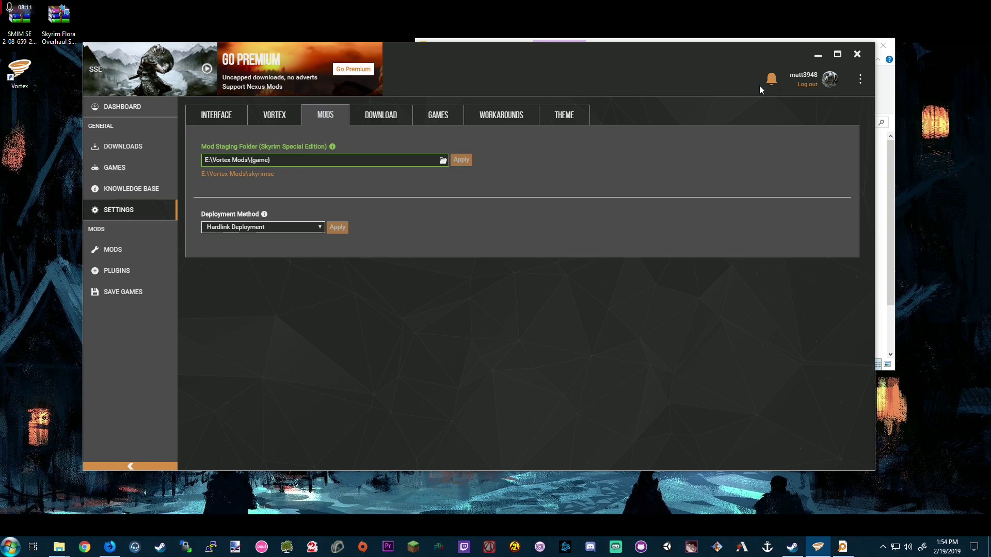
# Return to the mods list and import the SMIM SE archive from the desktop into it
pyautogui.click(153, 250)
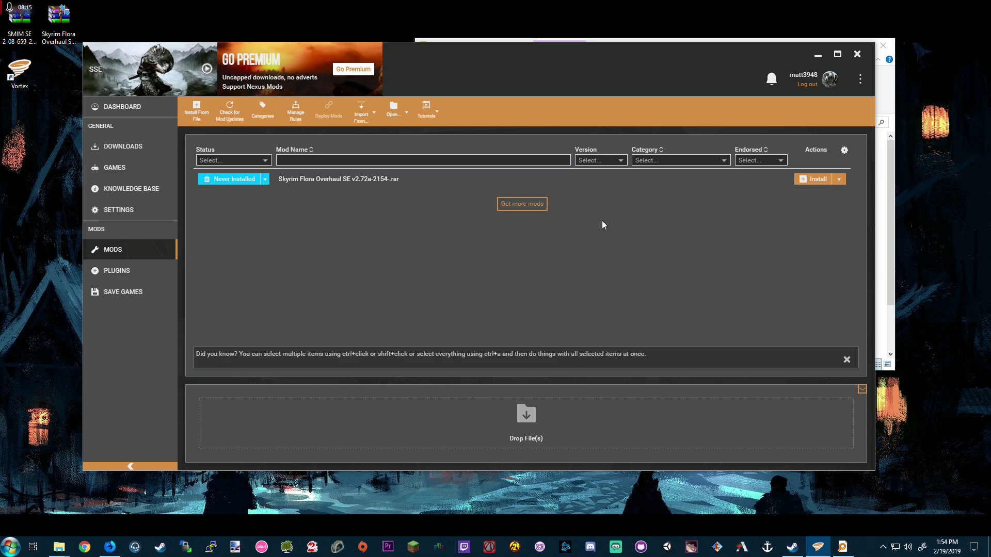
pyautogui.moveTo(20, 19); pyautogui.dragTo(354, 271)
pyautogui.moveTo(19, 19); pyautogui.dragTo(538, 426)
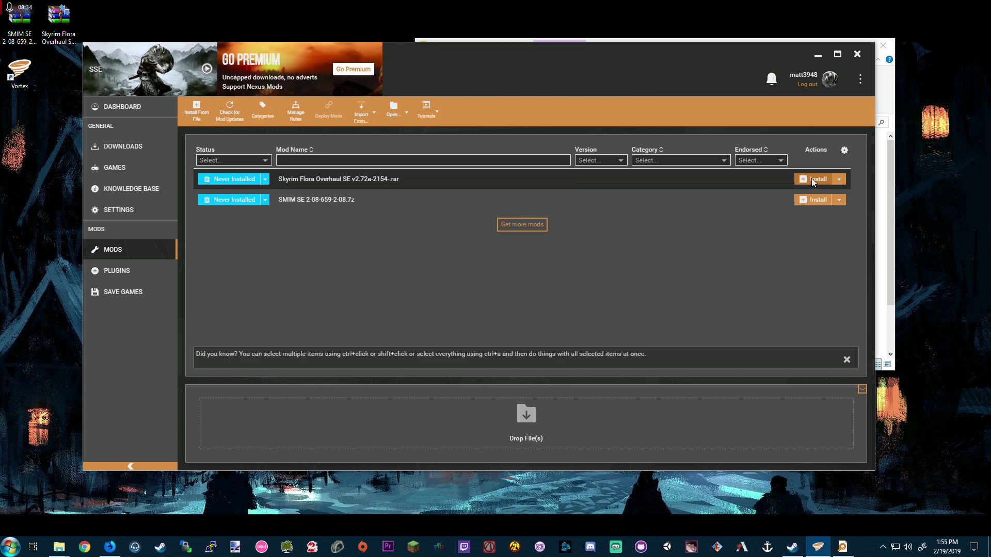
pyautogui.moveTo(603, 49); pyautogui.dragTo(602, 46)
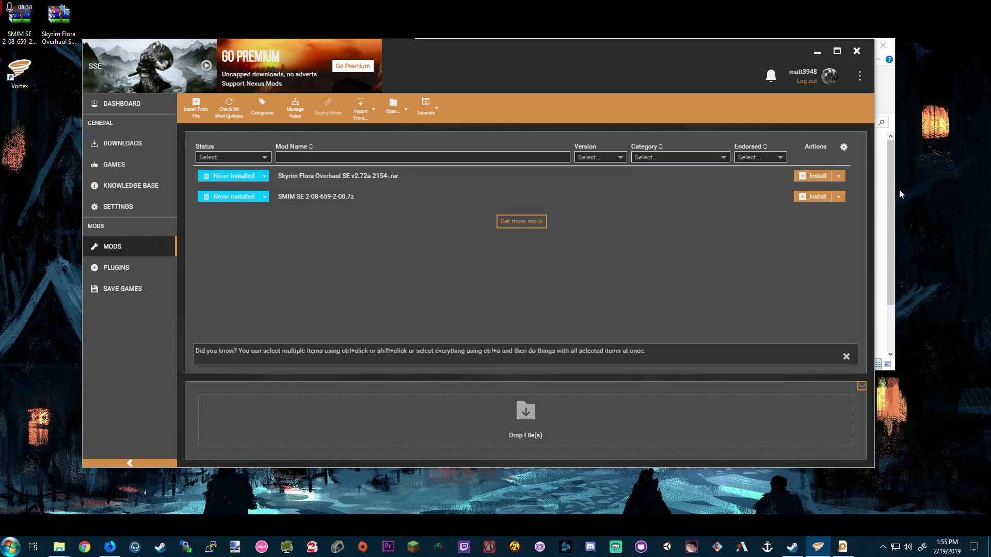
# Install the Skyrim Flora Overhaul SE mod and enable its plugin, Skyrim Flora Overhaul.esp
pyautogui.click(807, 176)
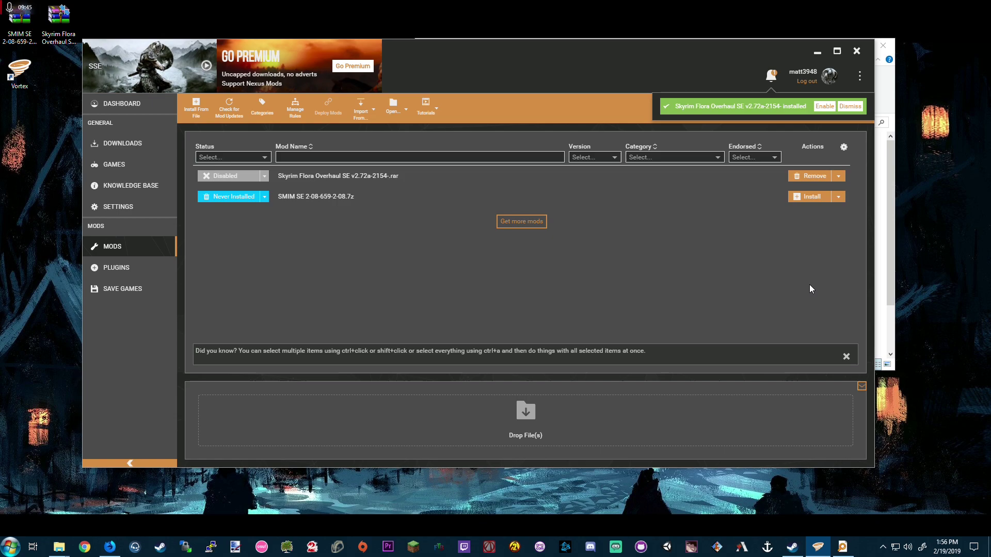
pyautogui.click(132, 170)
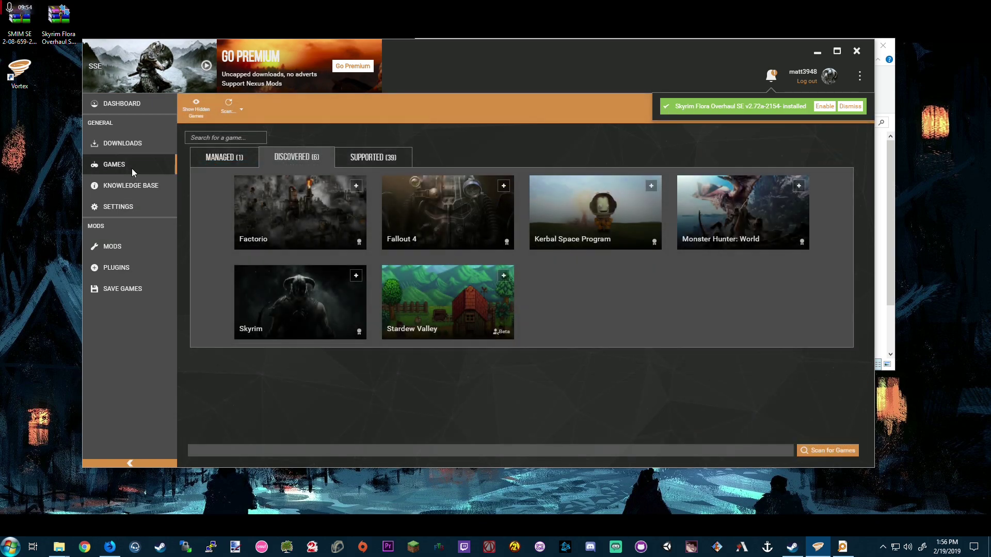
pyautogui.click(128, 268)
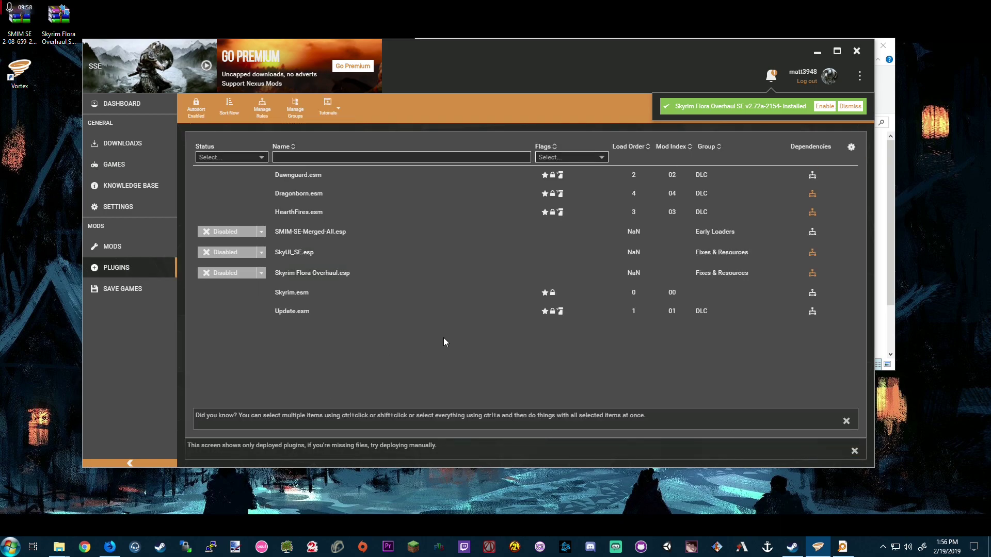
pyautogui.click(262, 272)
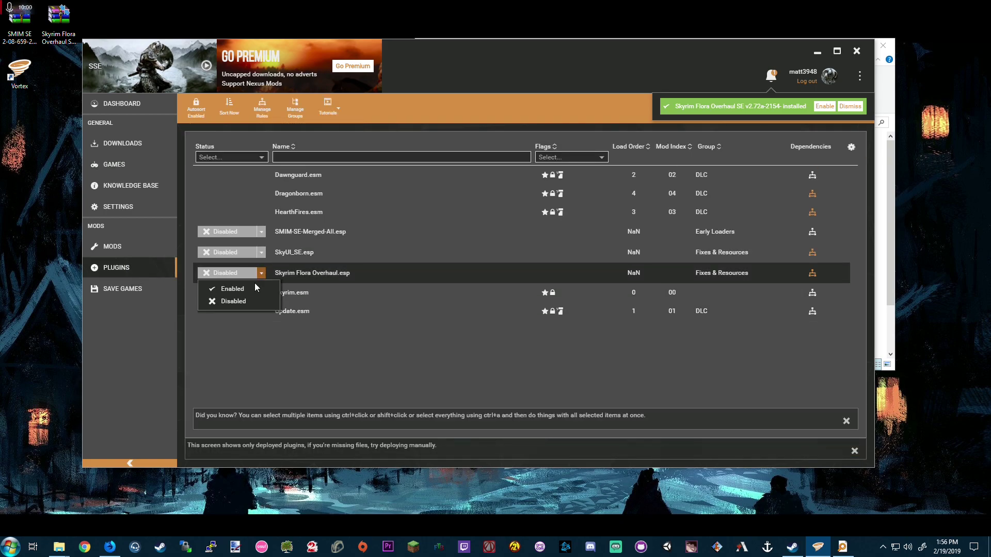
pyautogui.click(249, 288)
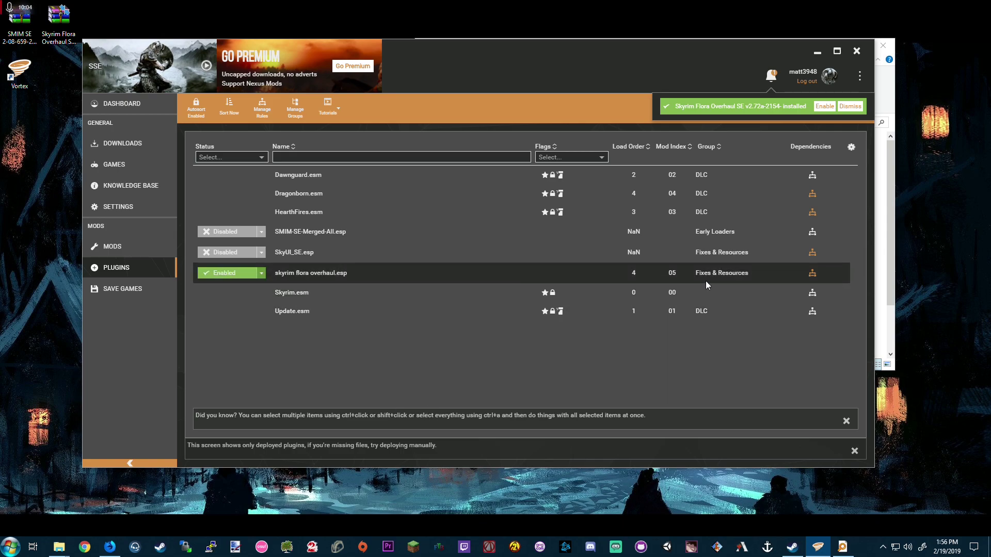
# Install the SMIM SE mod with the "Skyrim 2016 Special Edition: Lite (Same as XBox One Lite)" choice
pyautogui.click(126, 245)
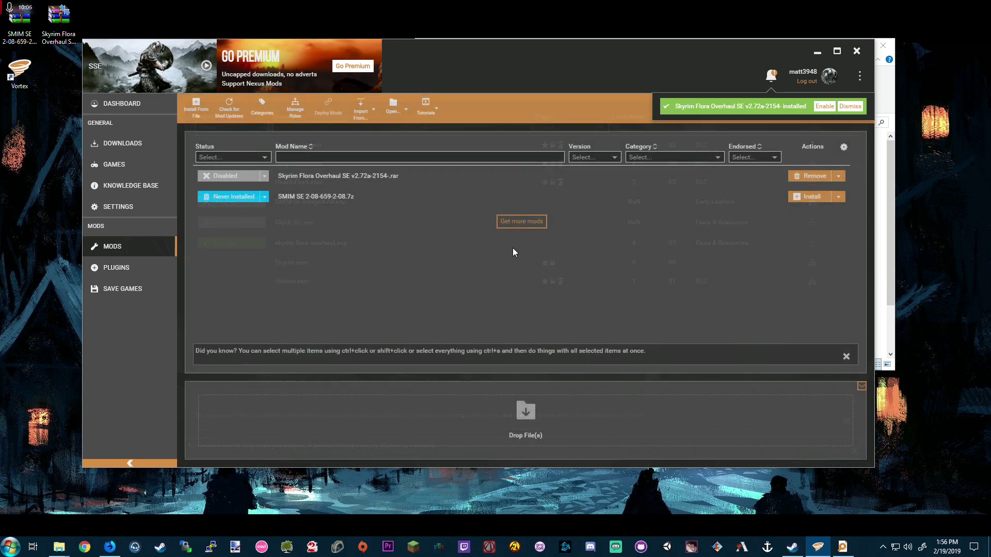
pyautogui.click(819, 196)
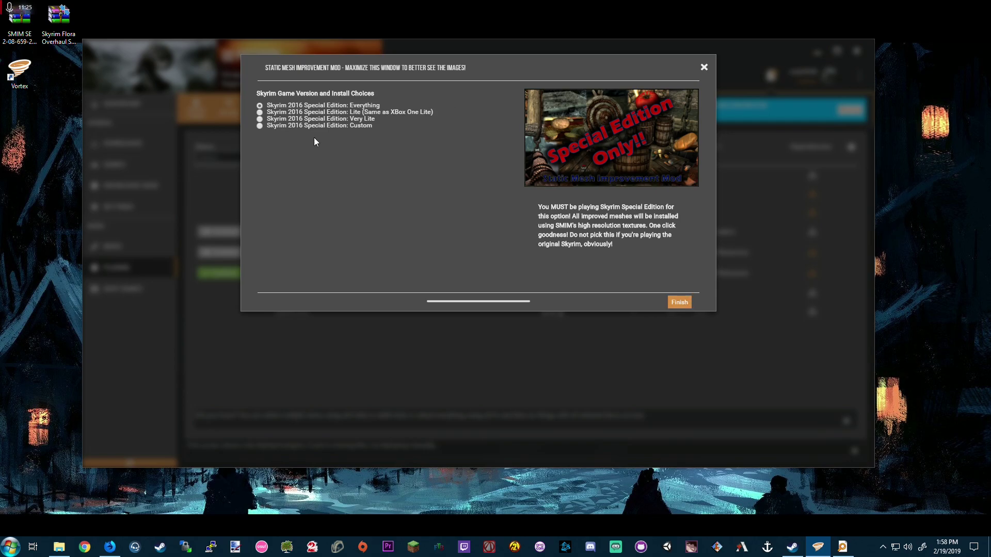
pyautogui.click(268, 112)
pyautogui.click(676, 303)
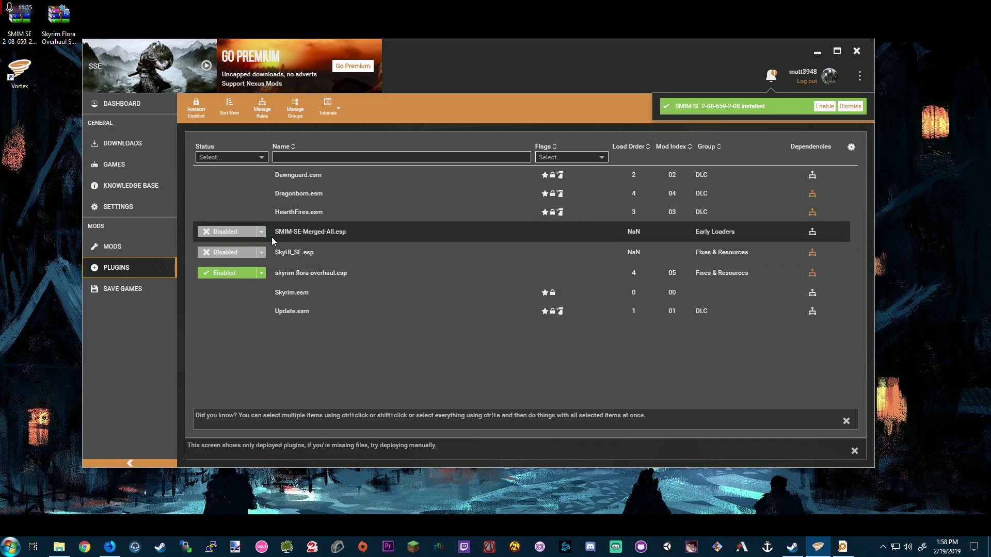
# Enable the SMIM-SE-Merged-All.esp plugin and sort the plugin load order
pyautogui.click(254, 231)
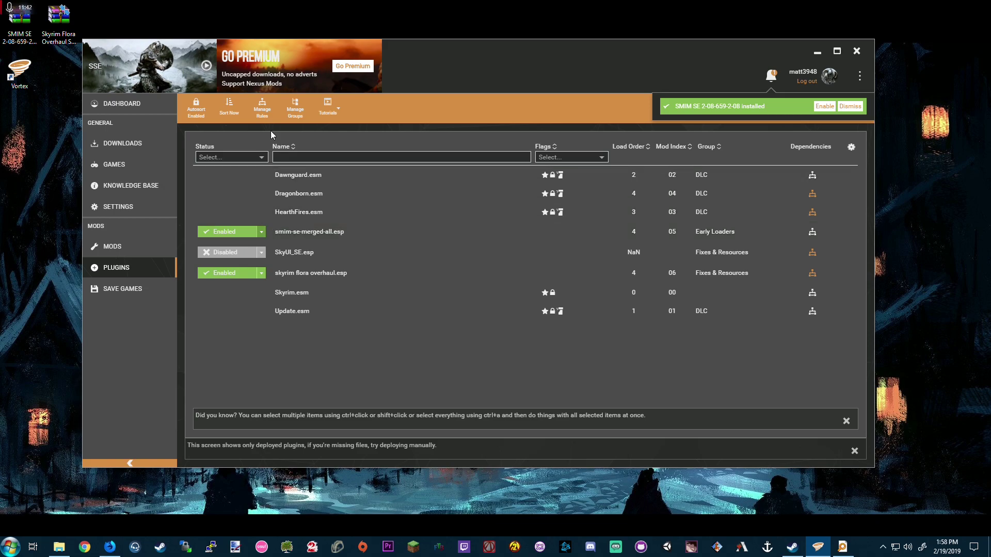
pyautogui.click(237, 113)
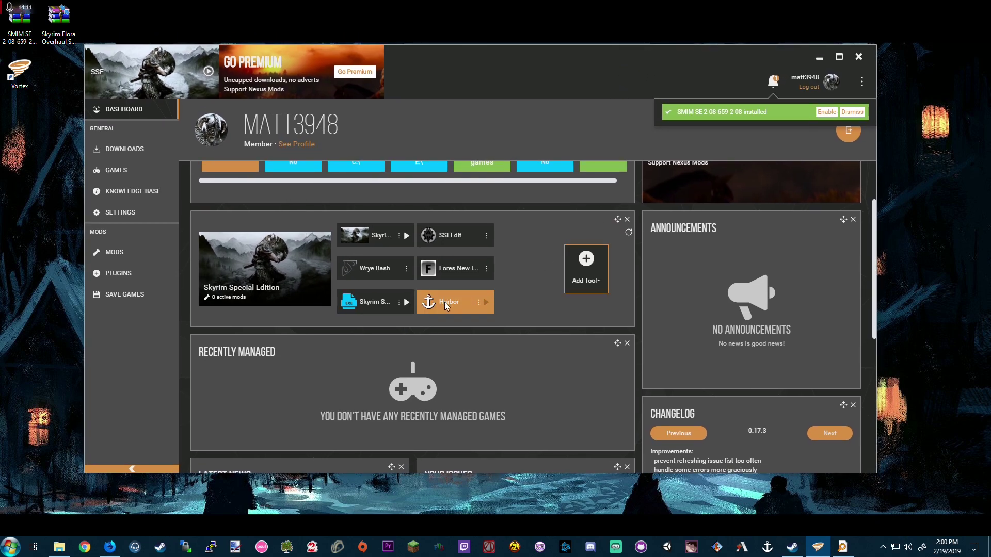
pyautogui.scroll(2, 511, 292)
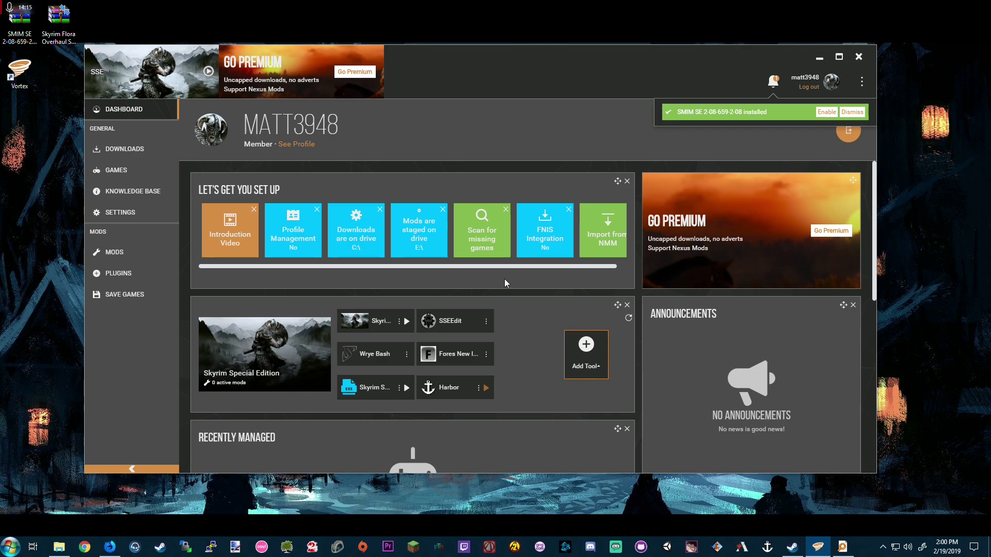
pyautogui.scroll(-3, 524, 315)
pyautogui.scroll(3, 524, 314)
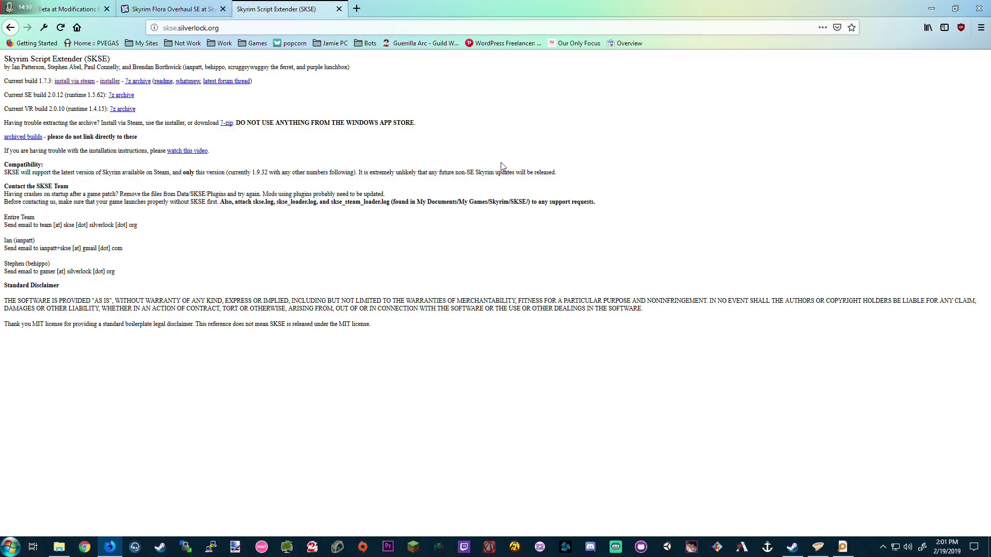
# Download the 7z archive of the current SE build 2.0.12 from skse.silverlock.org in the browser, saving skse64_2_00_12.7z
pyautogui.click(253, 28)
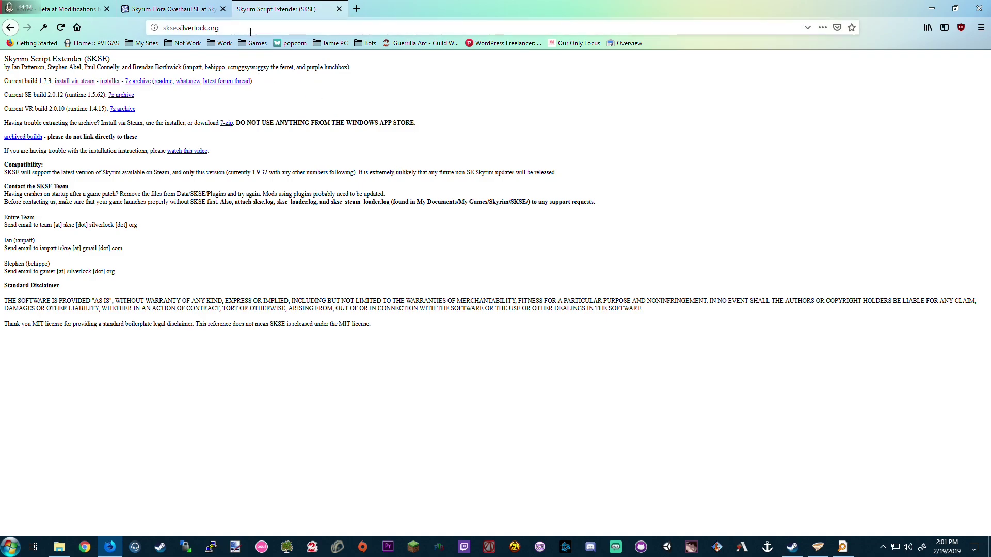
pyautogui.click(332, 119)
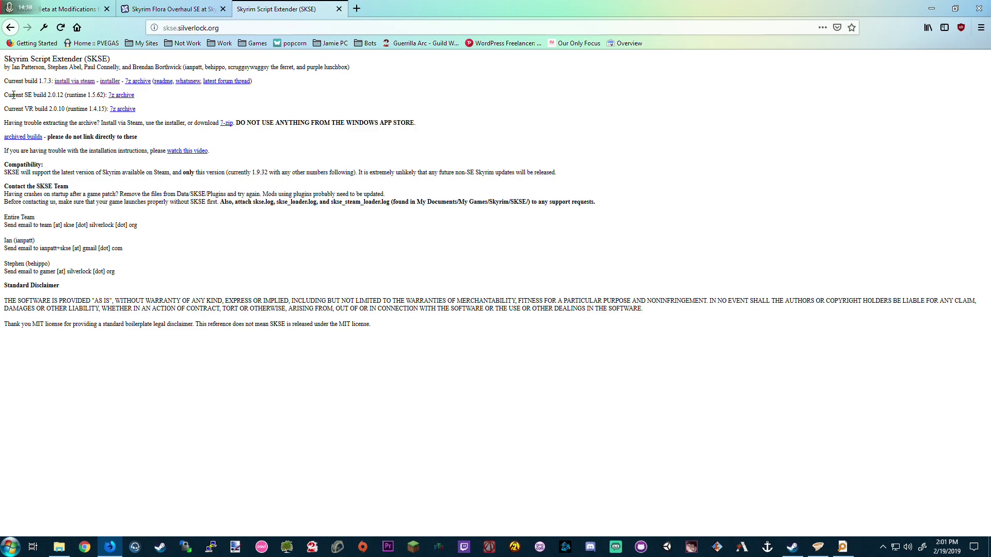
pyautogui.moveTo(2, 95); pyautogui.dragTo(98, 94)
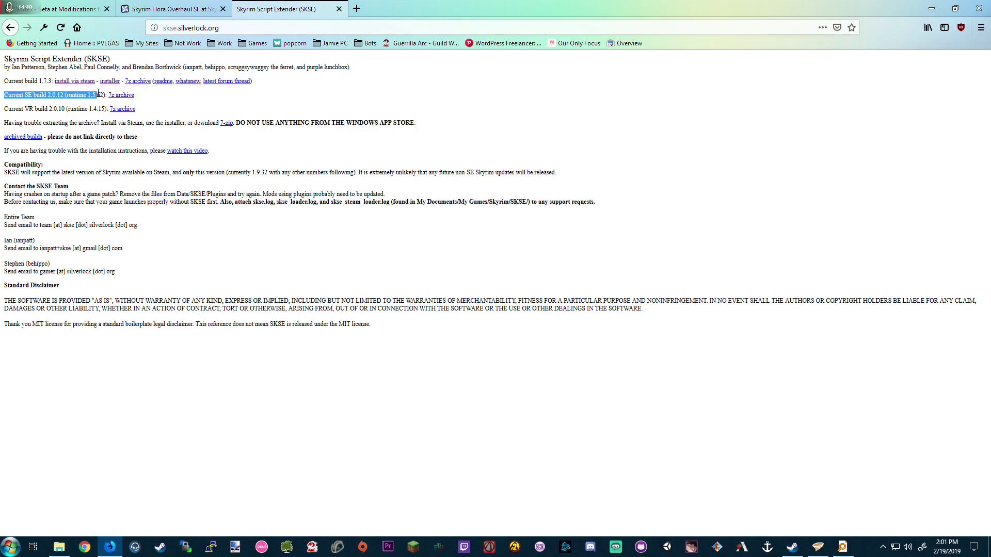
pyautogui.click(185, 93)
pyautogui.click(122, 95)
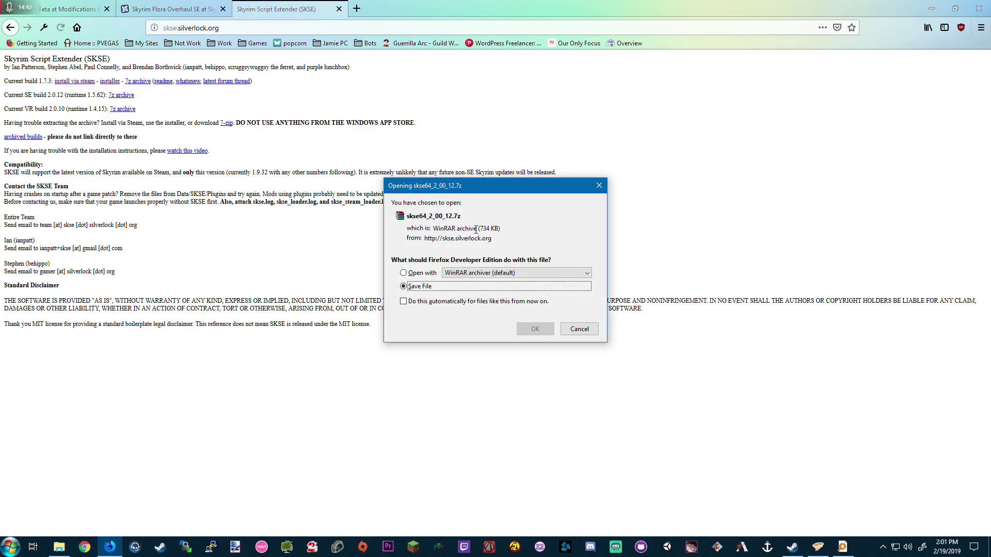
pyautogui.click(531, 329)
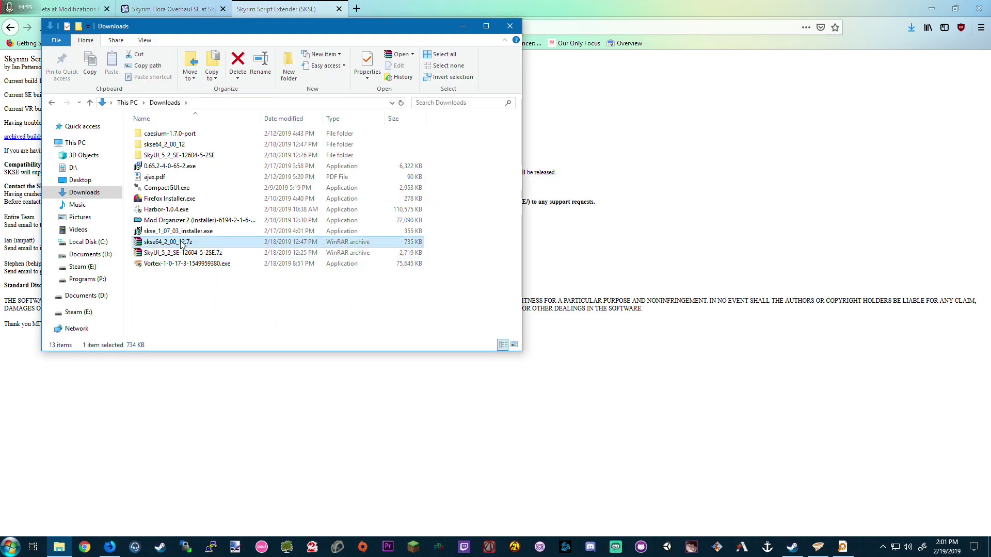
pyautogui.rightClick(158, 246)
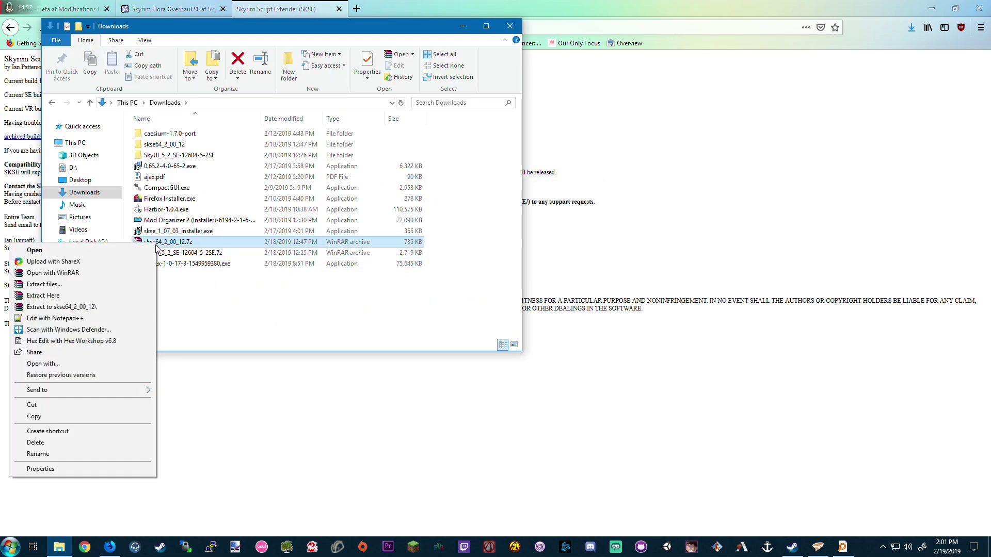
pyautogui.click(118, 305)
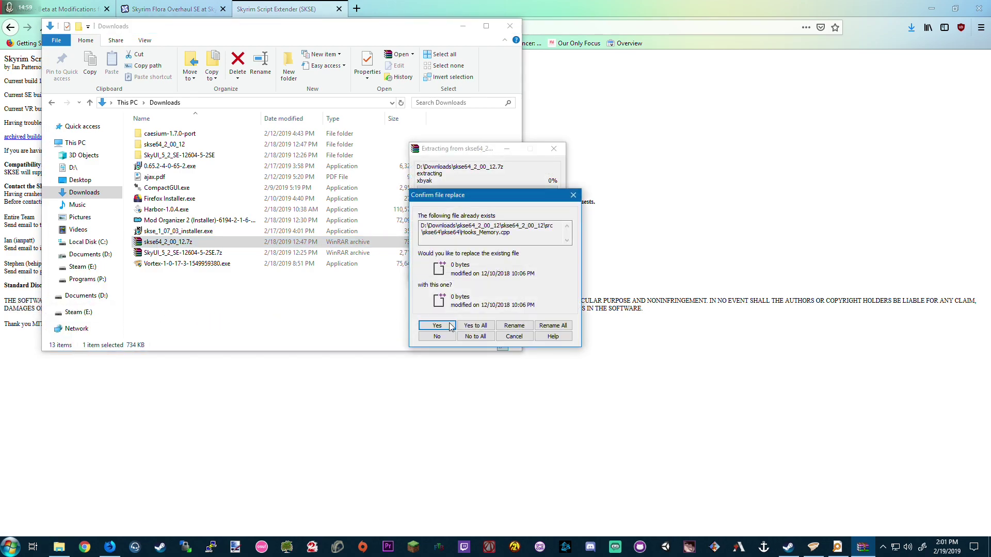
pyautogui.click(573, 195)
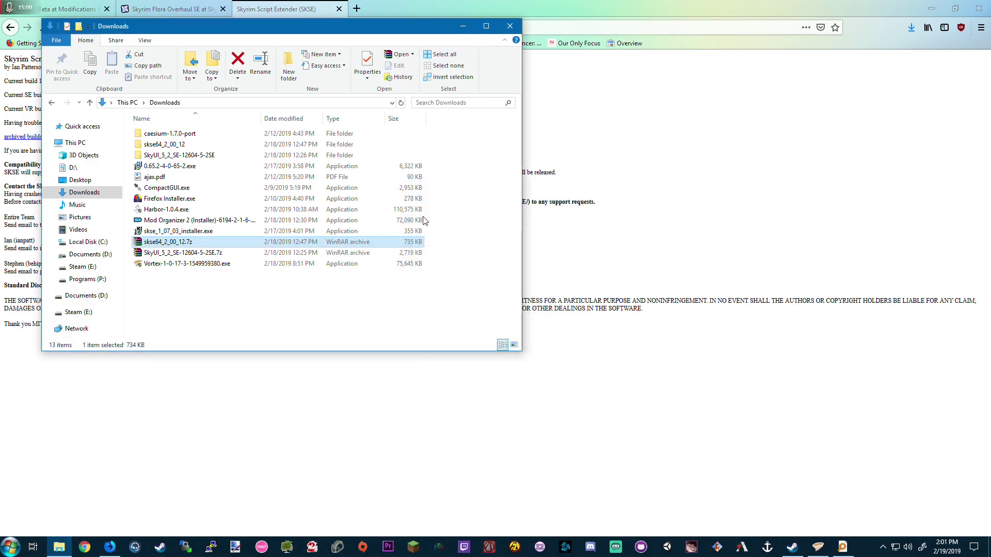
# Open the extracted skse64_2_00_12 folder in Downloads down to its inner folder containing the SKSE64 files
pyautogui.doubleClick(203, 145)
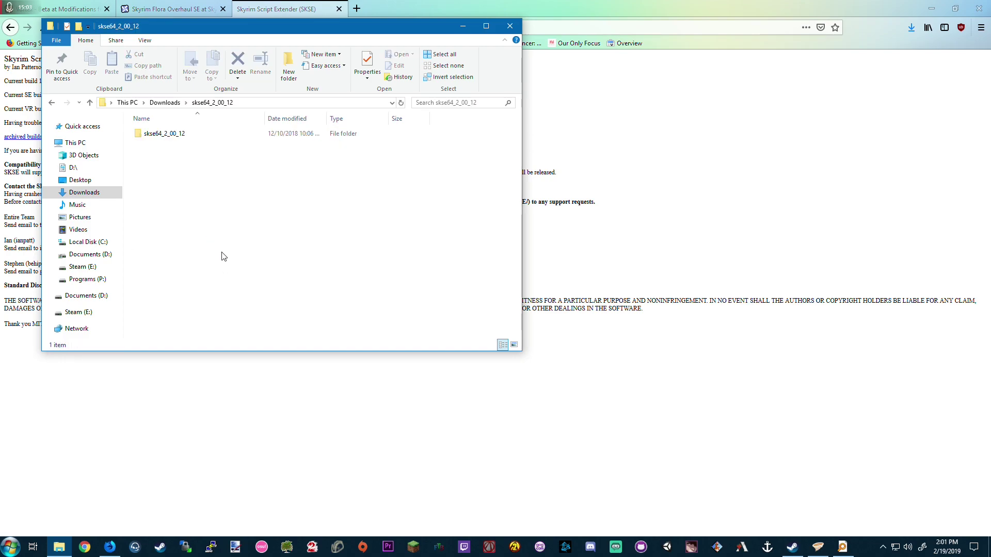
pyautogui.doubleClick(182, 135)
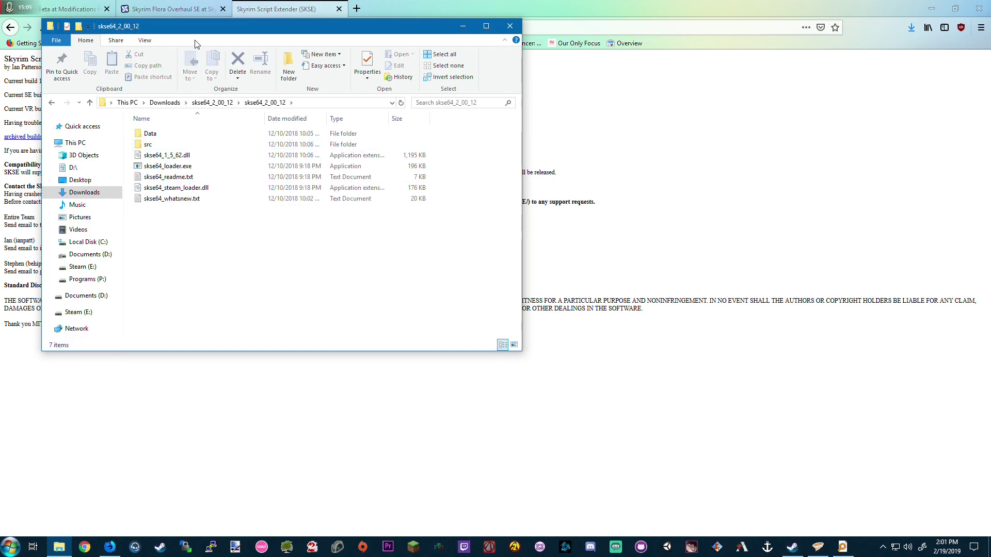
pyautogui.moveTo(197, 33); pyautogui.dragTo(167, 36)
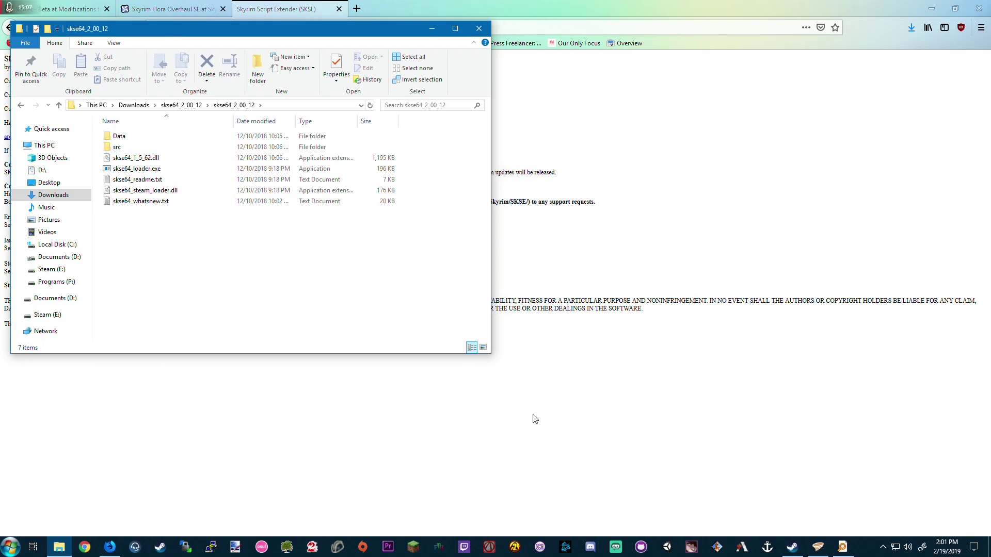
# Switch to Everything, search for "Special Edition" and open the Skyrim Special Edition folder in E:\SteamLibrary\steamapps\common
pyautogui.click(842, 547)
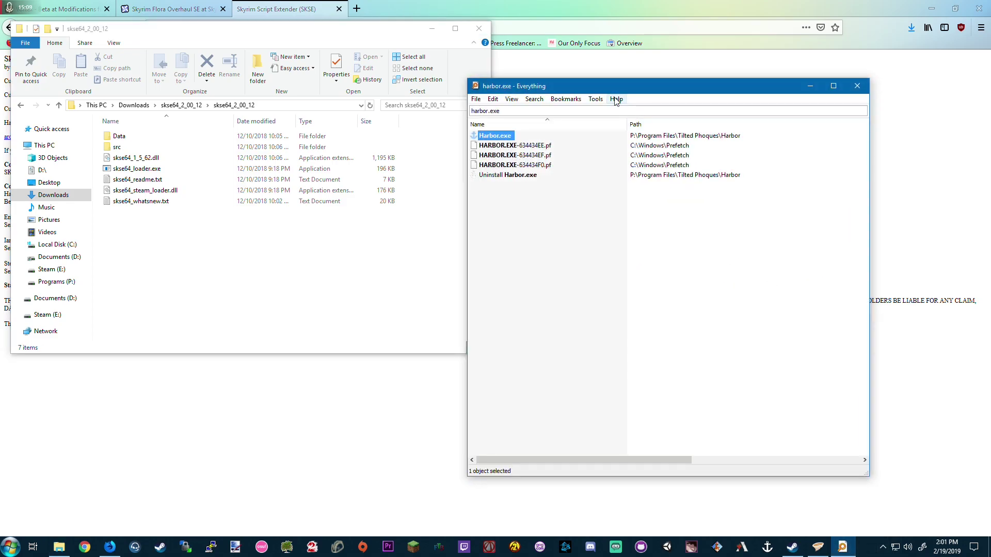
pyautogui.moveTo(614, 85); pyautogui.dragTo(674, 80)
pyautogui.moveTo(558, 105); pyautogui.dragTo(537, 105)
pyautogui.press('BackSpace')
pyautogui.press('BackSpace')
pyautogui.press('BackSpace')
pyautogui.press('BackSpace')
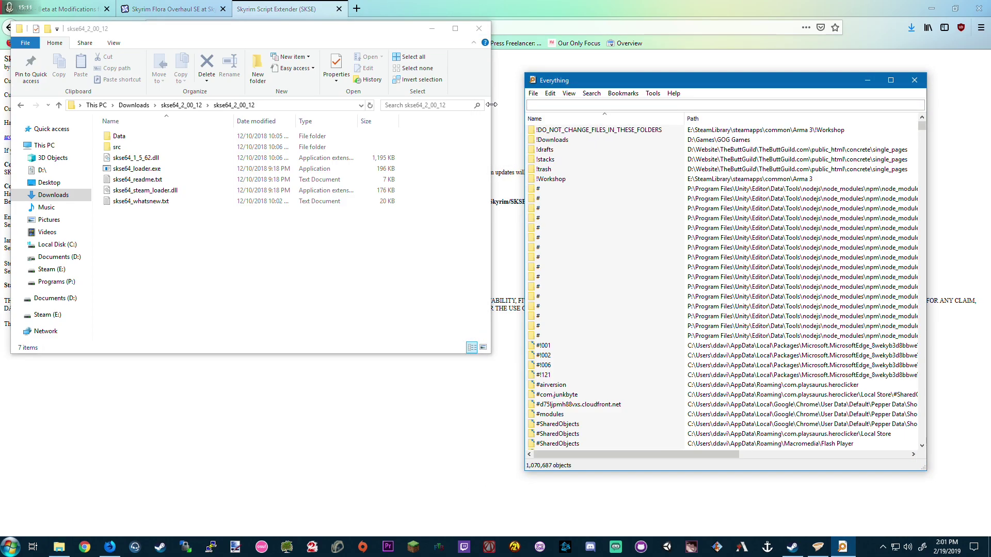
pyautogui.write('Special Edition')
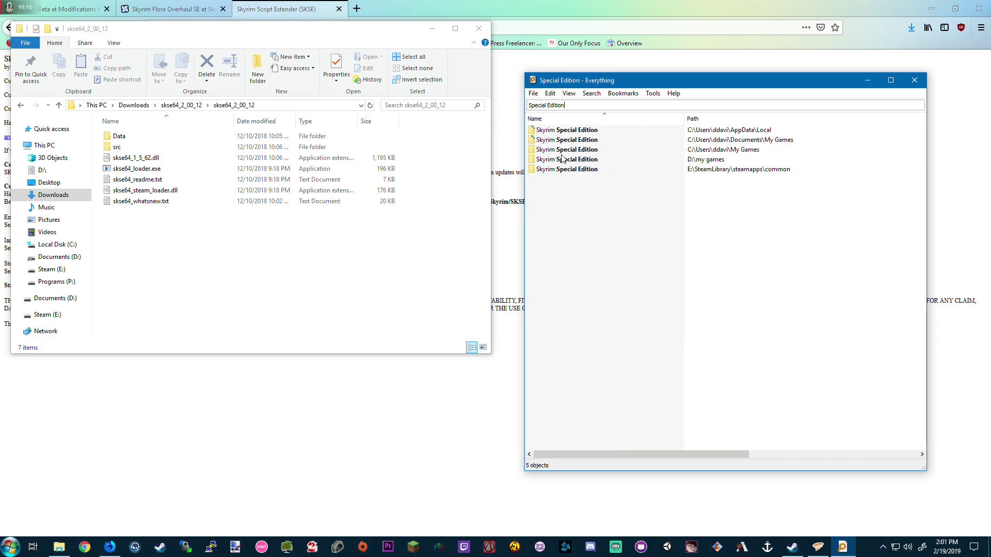
pyautogui.doubleClick(565, 169)
pyautogui.moveTo(373, 51); pyautogui.dragTo(814, 64)
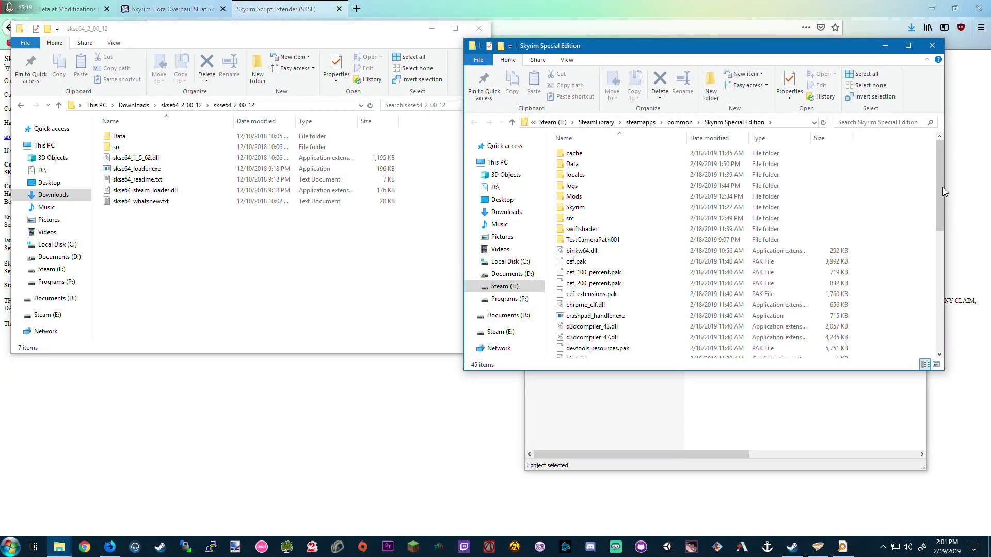
pyautogui.moveTo(942, 191)
pyautogui.mouseDown()
pyautogui.moveTo(942, 303)
pyautogui.moveTo(942, 193)
pyautogui.mouseUp()
# Copy the five loose files from the skse64_2_00_12 folder into the Skyrim Special Edition folder, replacing the files of the same name
pyautogui.click(344, 269)
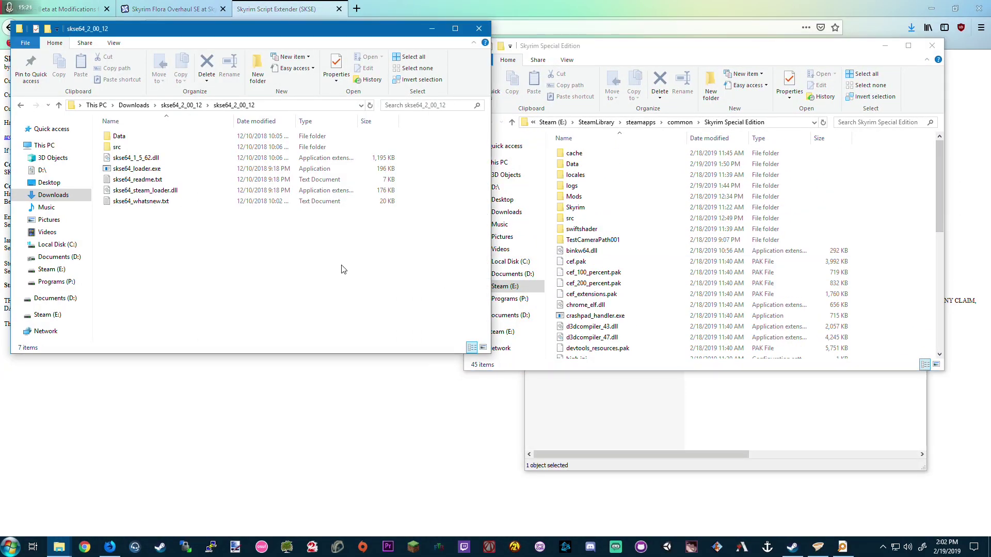
pyautogui.moveTo(465, 88); pyautogui.dragTo(499, 87)
pyautogui.moveTo(640, 49); pyautogui.dragTo(631, 38)
pyautogui.click(165, 238)
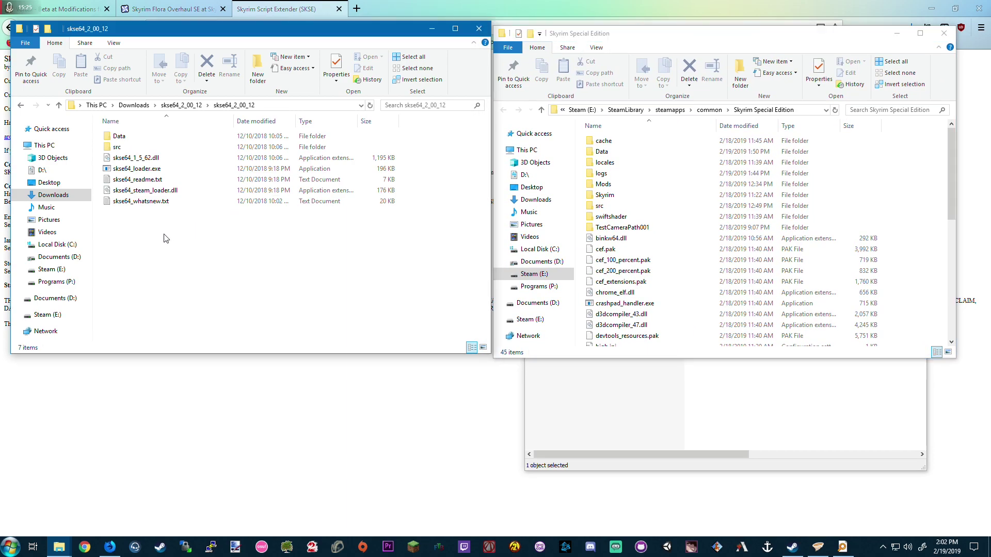
pyautogui.moveTo(165, 238); pyautogui.dragTo(929, 310)
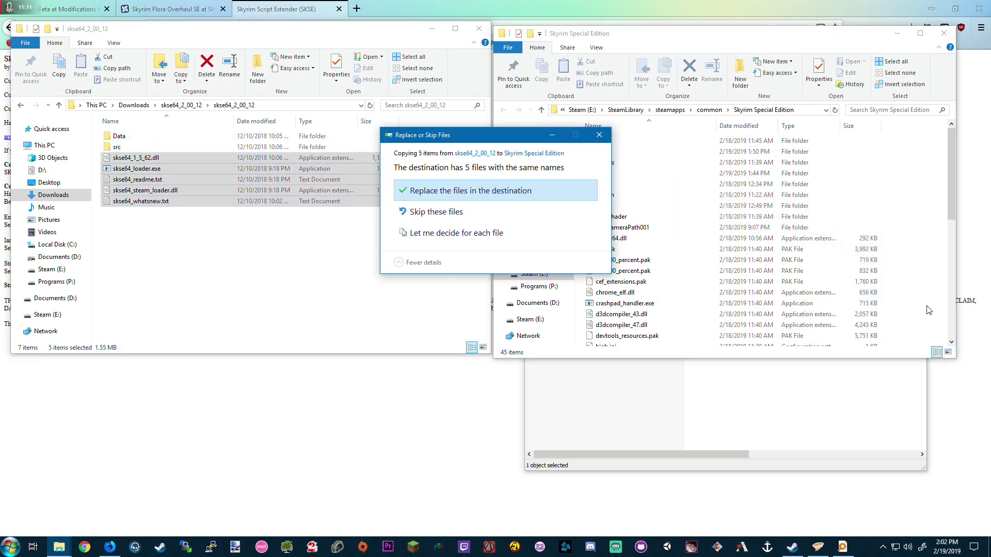
pyautogui.moveTo(493, 139); pyautogui.dragTo(482, 140)
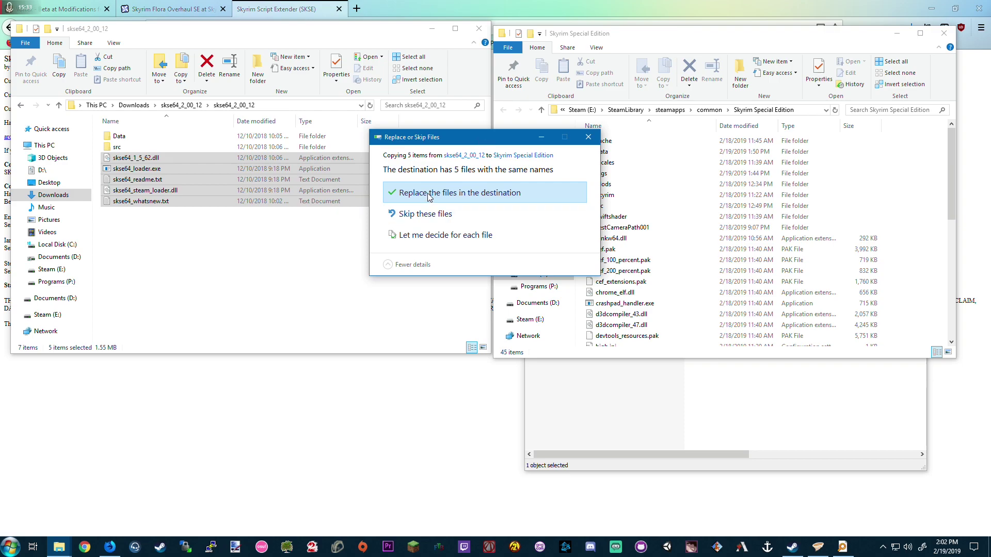
pyautogui.click(428, 193)
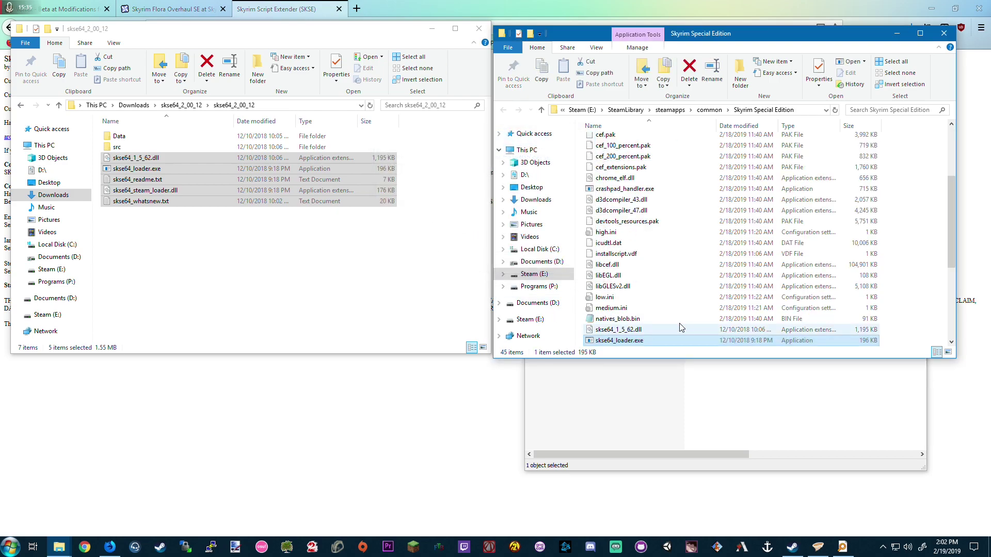
# Copy the Data and src folders from skse64_2_00_12 into the Skyrim Special Edition folder, replacing the existing files
pyautogui.click(289, 238)
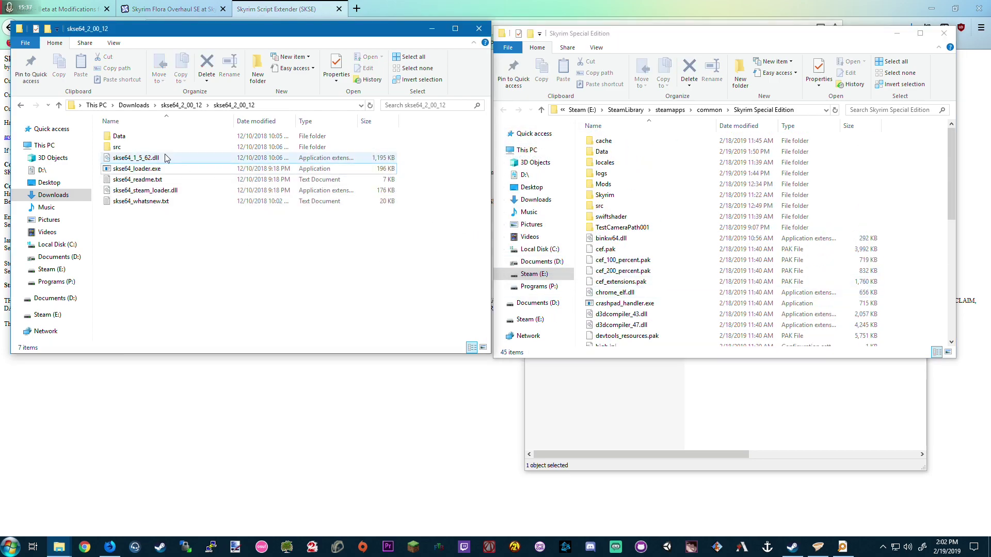
pyautogui.moveTo(132, 137); pyautogui.dragTo(918, 215)
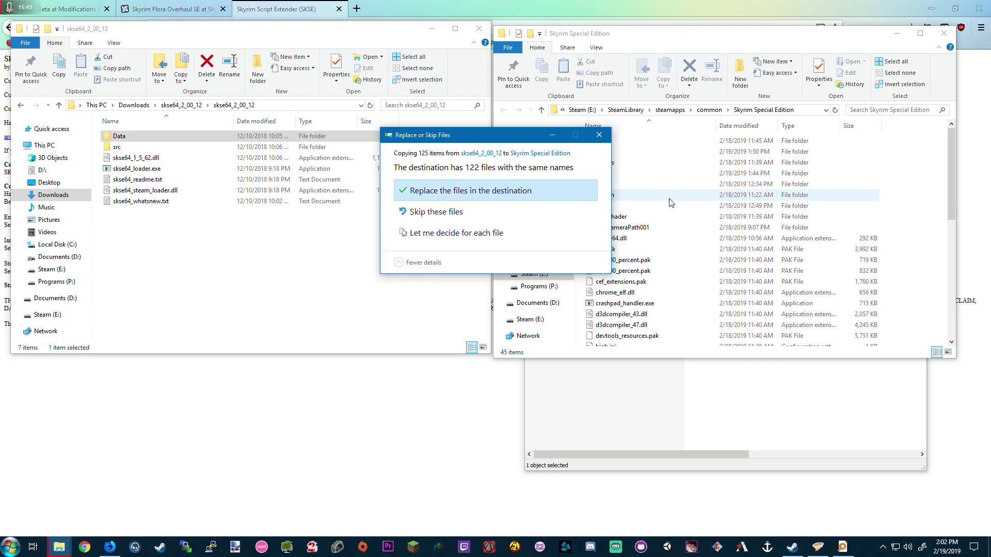
pyautogui.moveTo(506, 136); pyautogui.dragTo(379, 128)
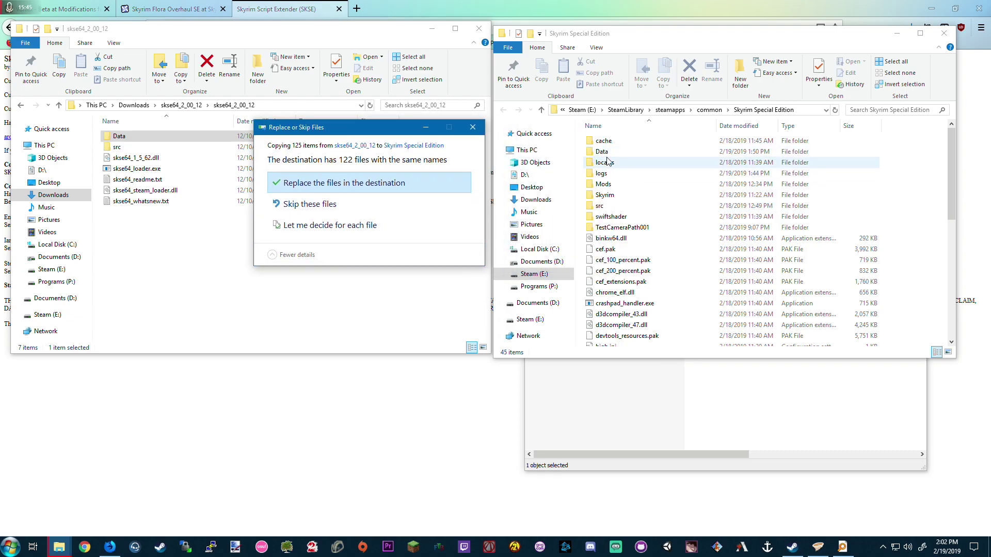
pyautogui.click(360, 186)
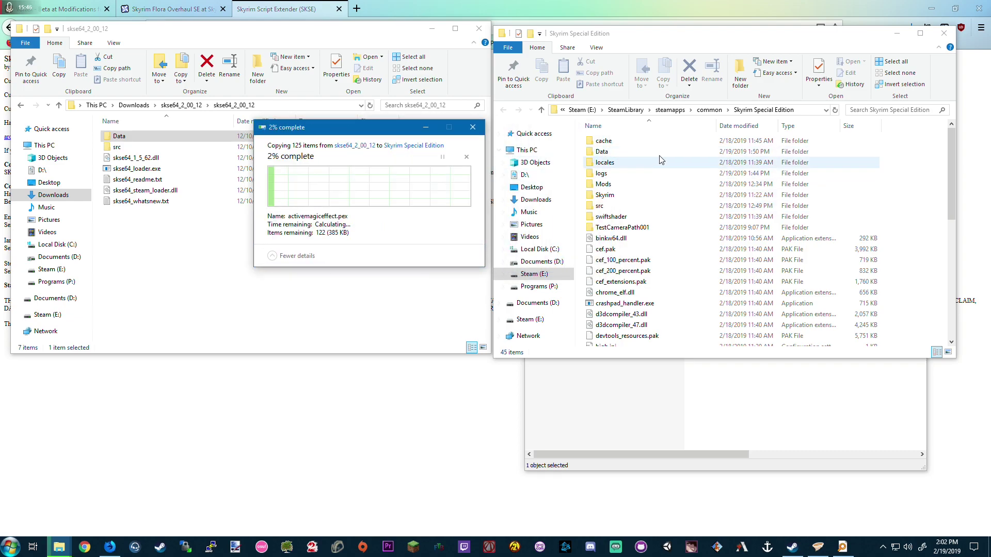
pyautogui.click(602, 153)
pyautogui.click(310, 260)
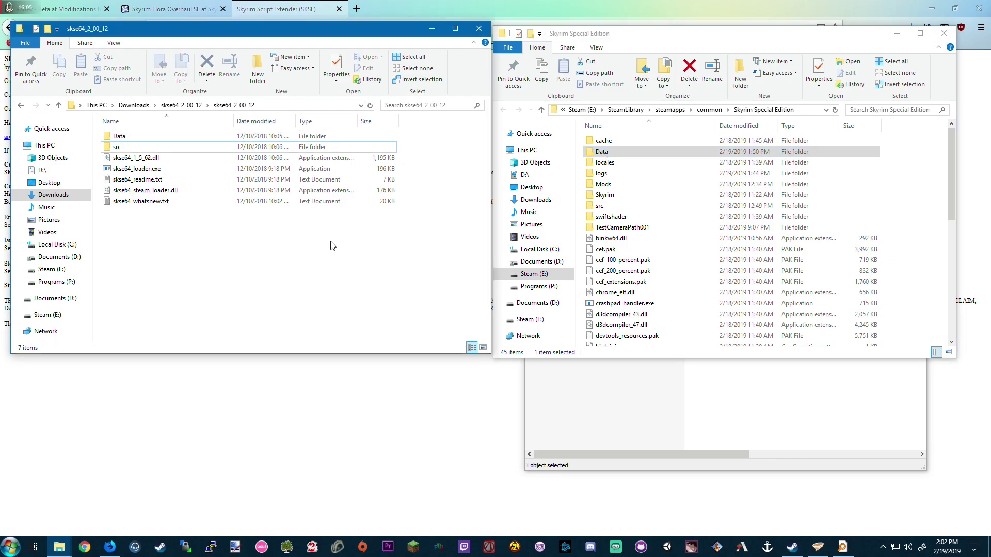
pyautogui.moveTo(122, 148); pyautogui.dragTo(935, 250)
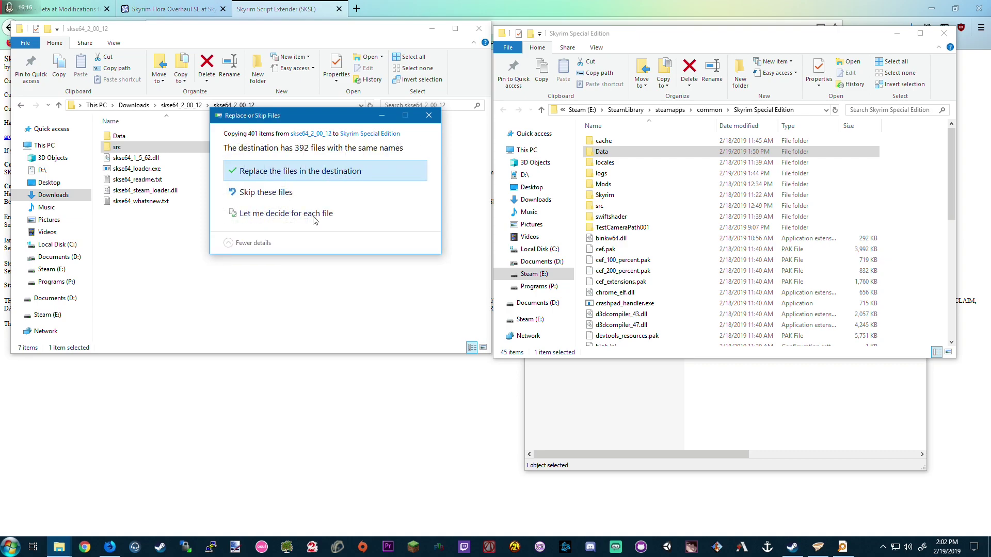
pyautogui.press('Return')
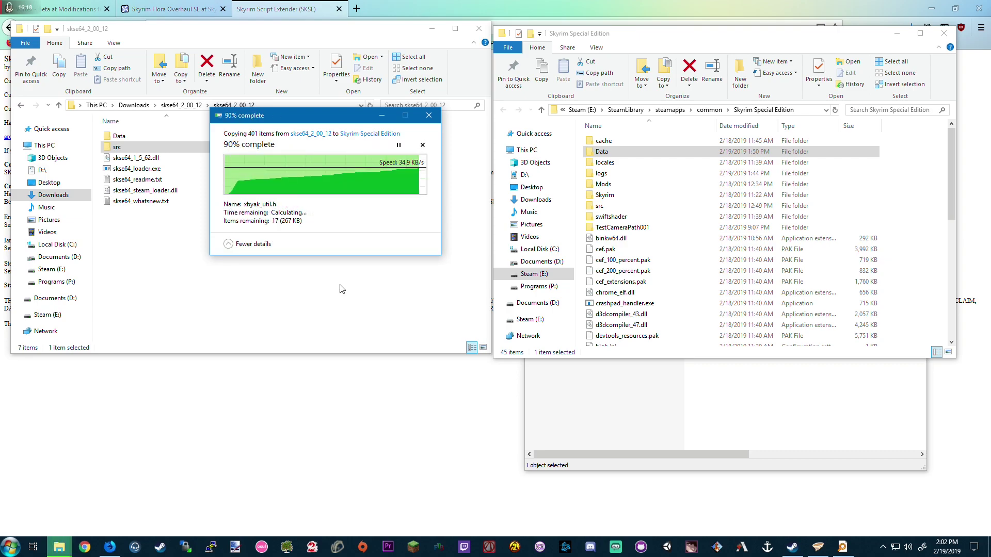
# Rename v8_context_snapshot.bin in the Skyrim Special Edition folder to v8_context_snapshot.bin.old, accepting the extension change
pyautogui.click(905, 260)
pyautogui.scroll(-8, 916, 247)
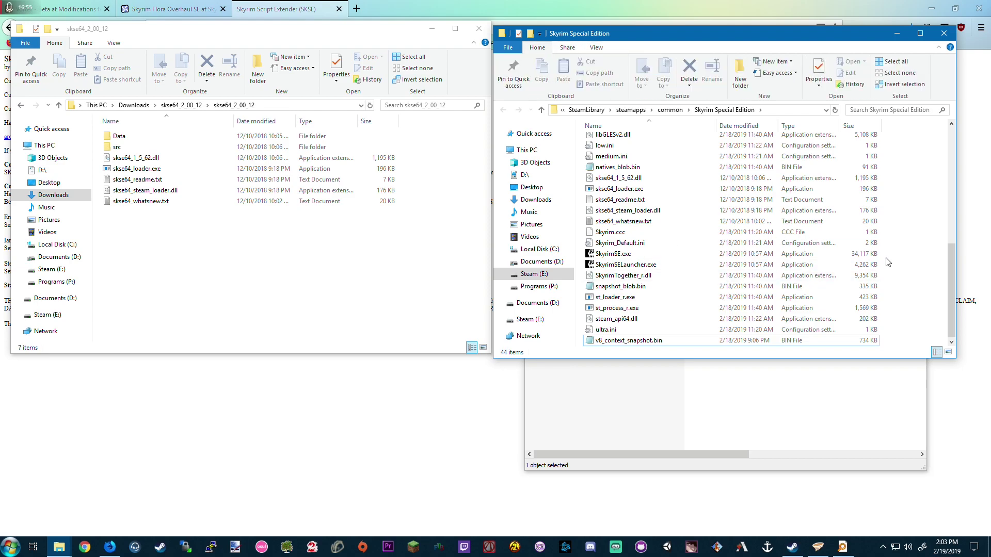
pyautogui.click(612, 341)
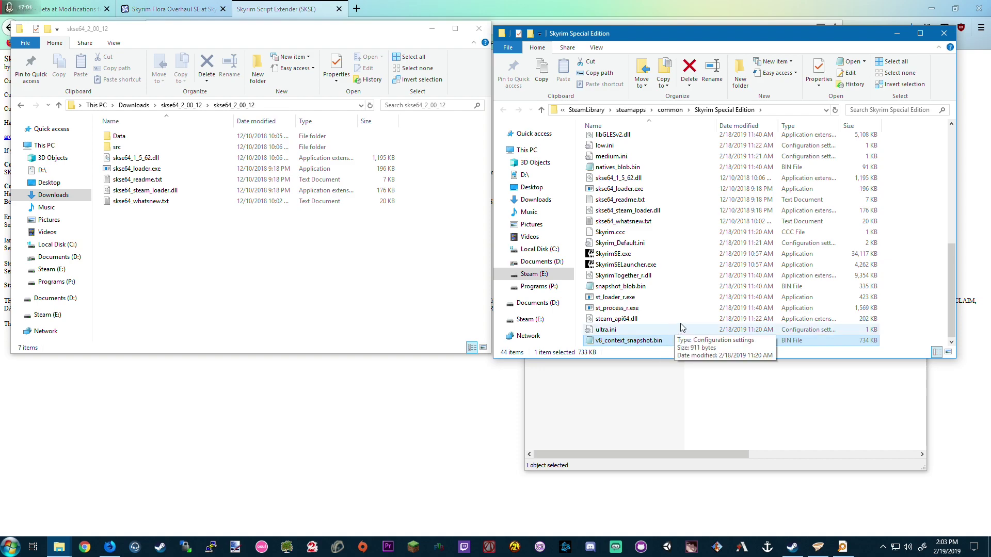
pyautogui.click(596, 48)
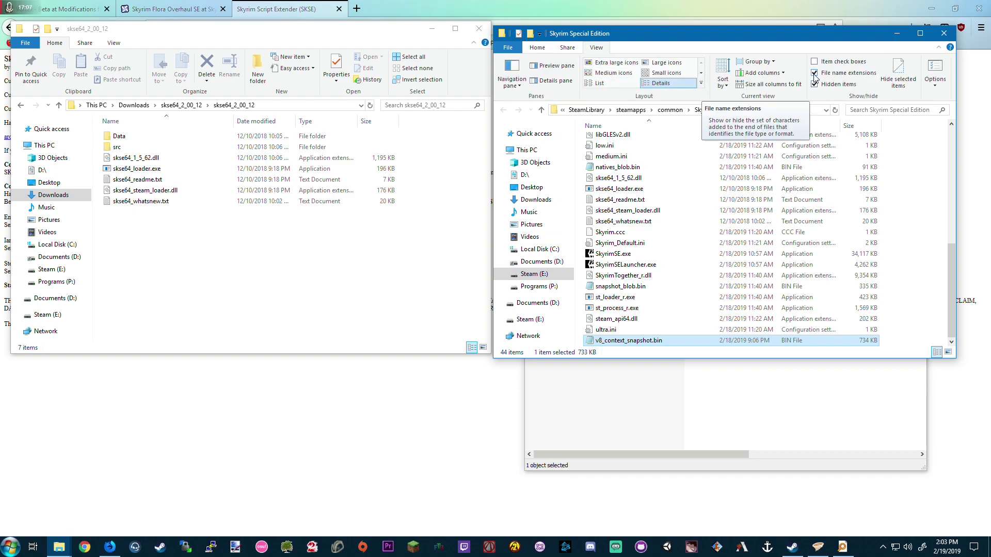
pyautogui.click(539, 49)
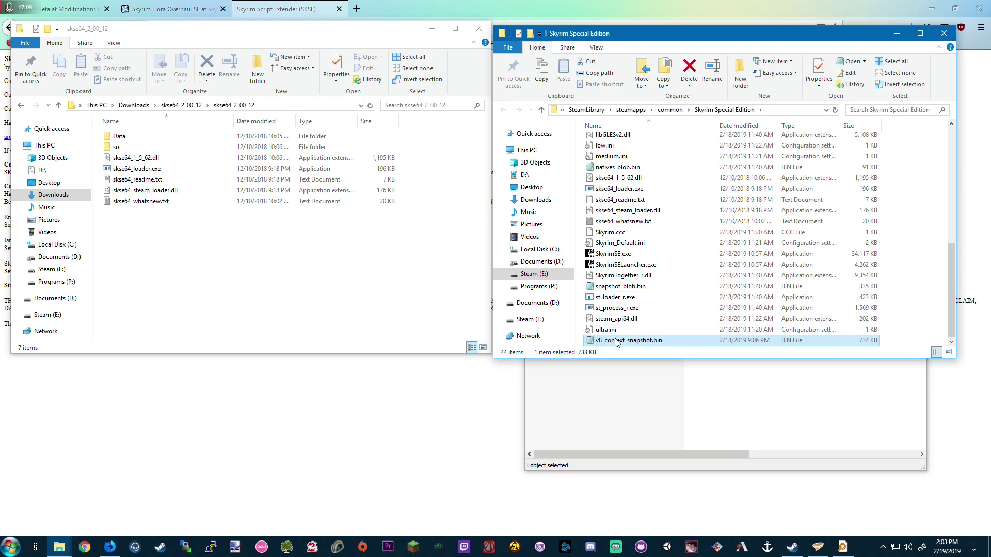
pyautogui.rightClick(604, 341)
pyautogui.click(533, 316)
pyautogui.click(674, 340)
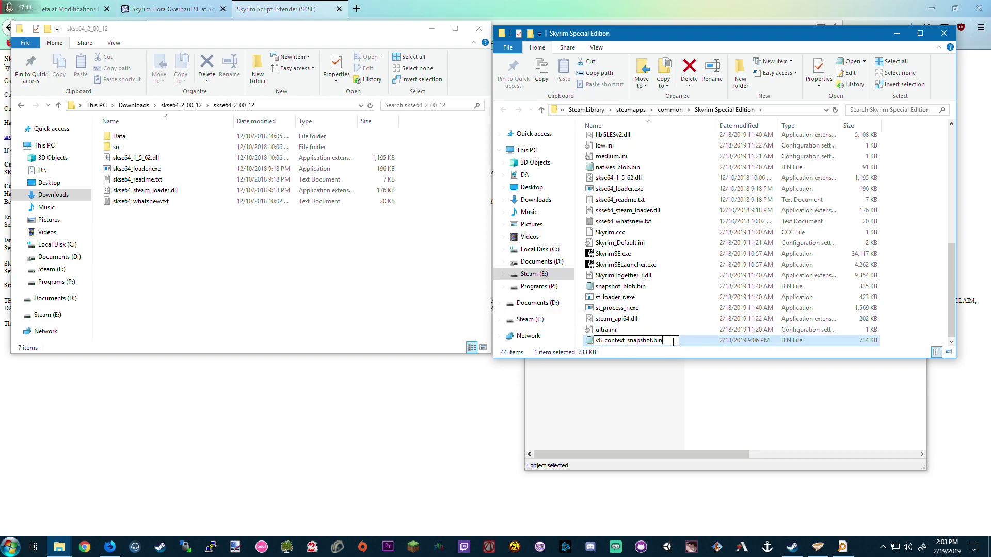
pyautogui.write('.old')
pyautogui.press('Return')
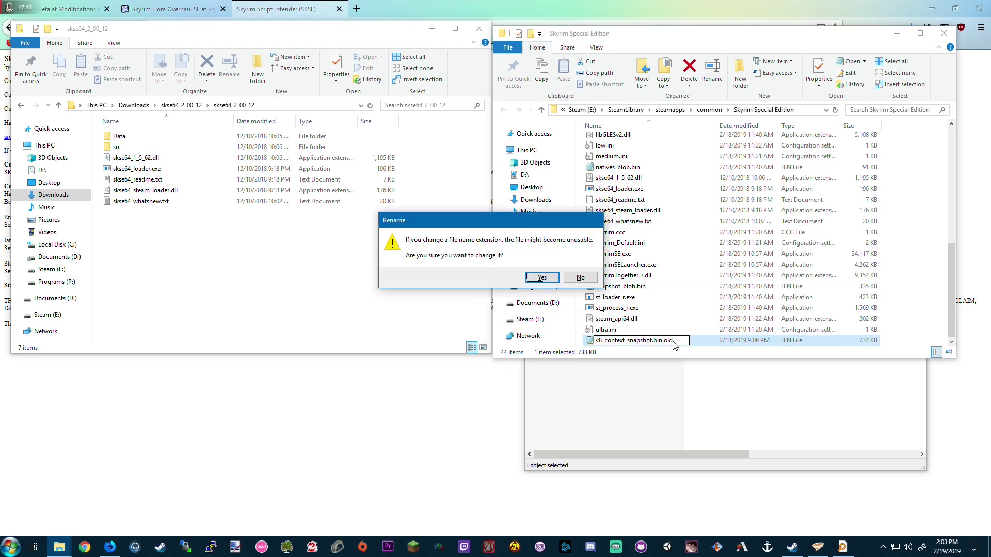
pyautogui.click(543, 280)
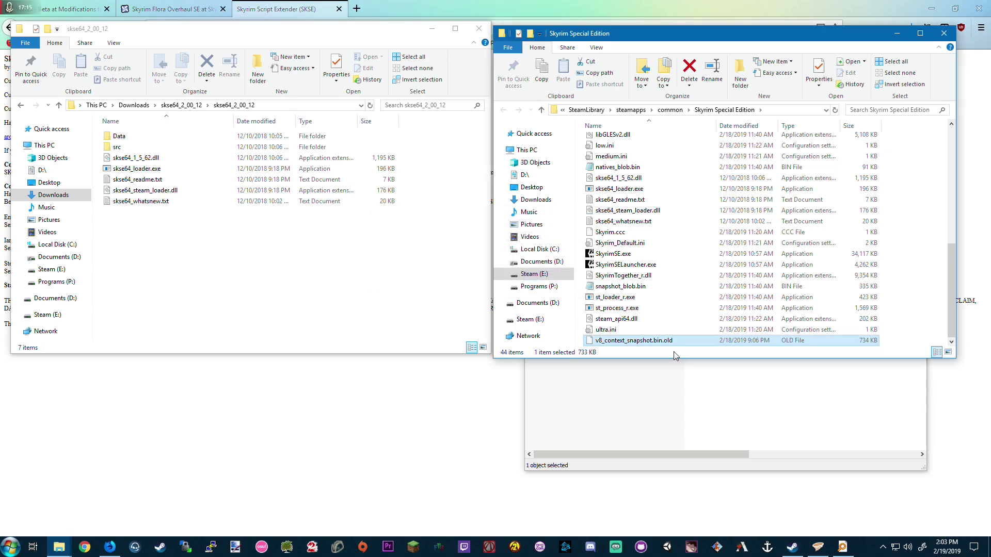
# Close both folder windows, launch Harbor from the Vortex dashboard and continue the last saved Skyrim game with mods loaded
pyautogui.click(943, 34)
pyautogui.click(479, 29)
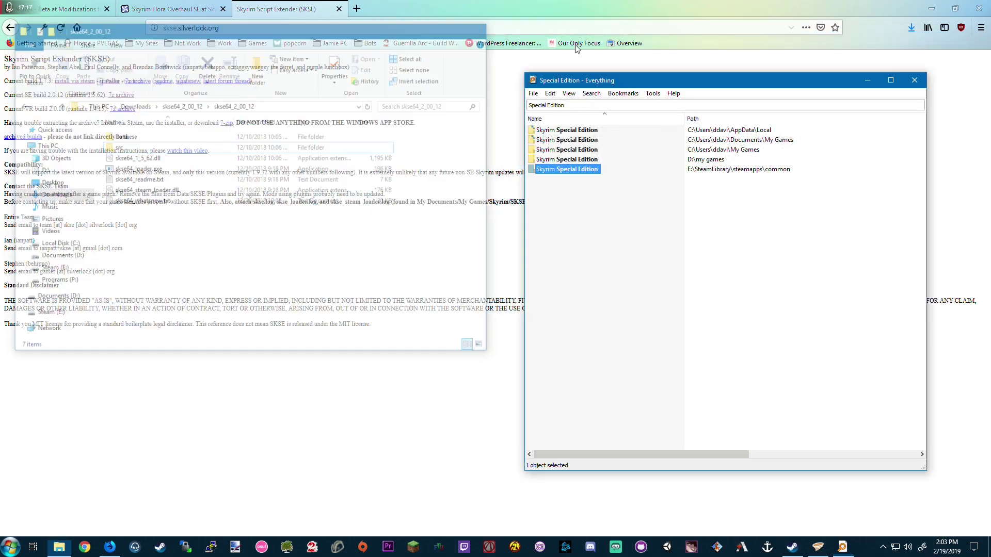
pyautogui.click(817, 547)
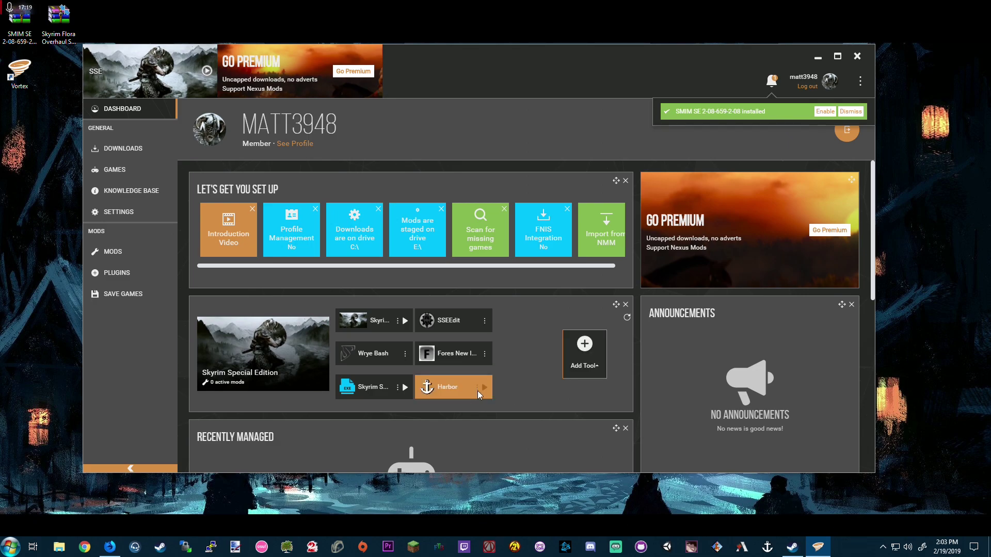
pyautogui.click(485, 393)
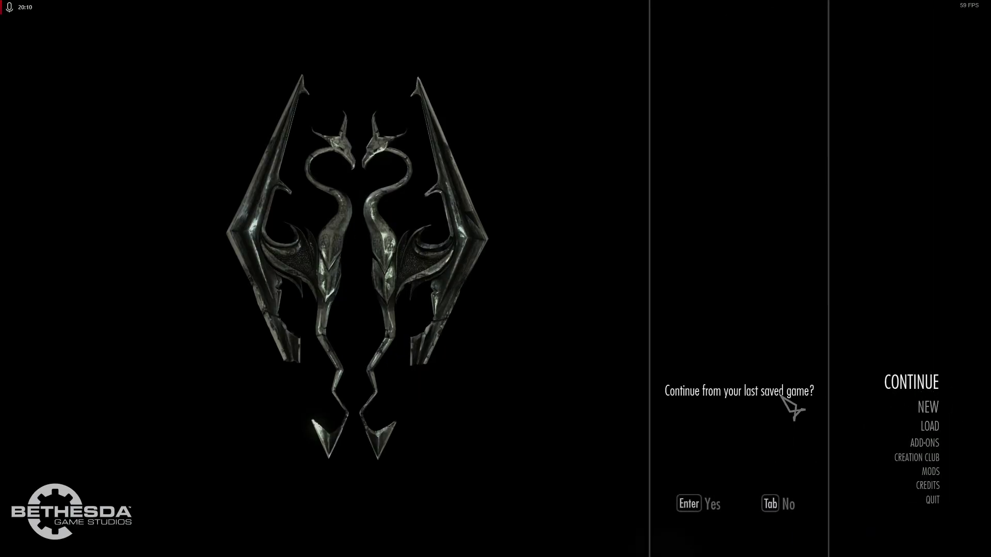
pyautogui.press('Return')
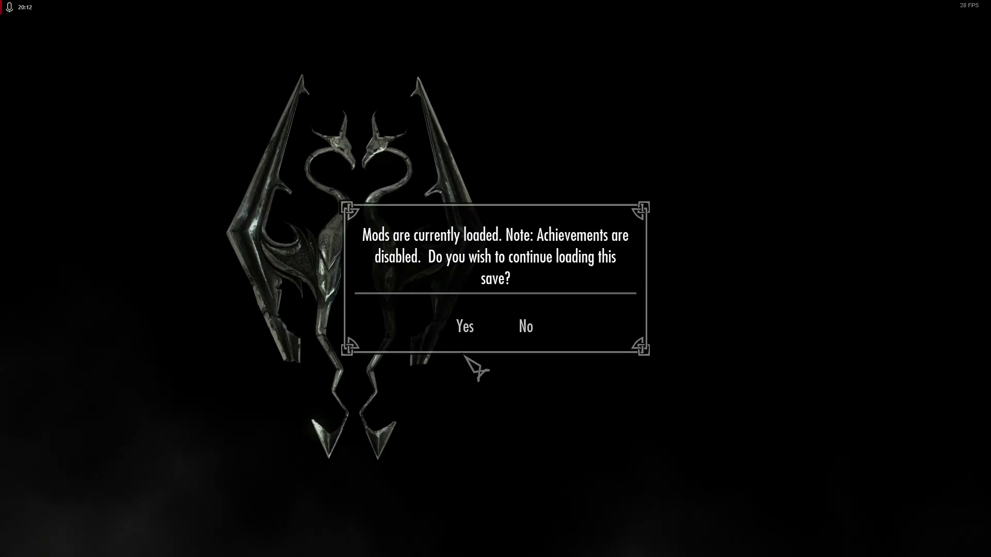
pyautogui.click(469, 343)
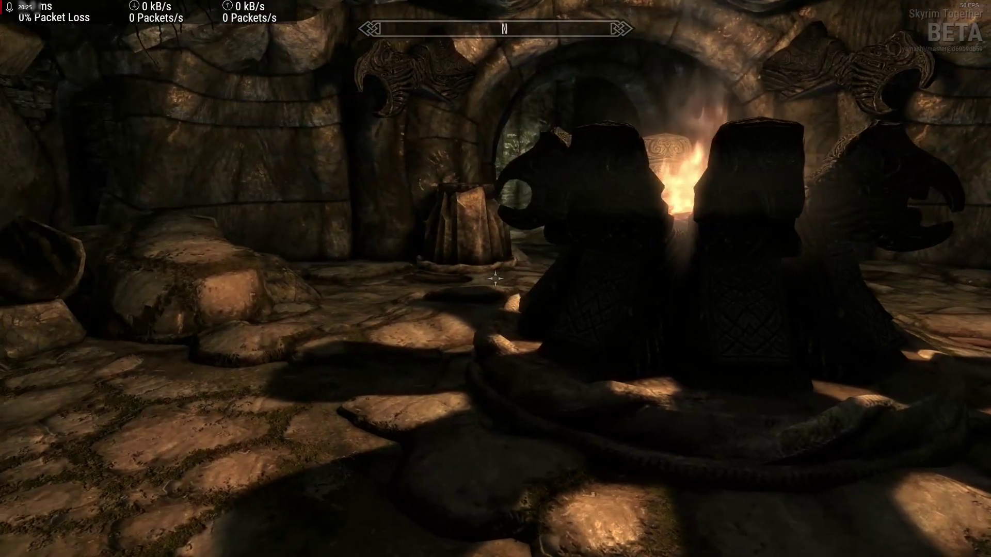
# Examine the in-game inventory interface by browsing several of its item categories, and leave the inventory
pyautogui.press('Tab')
pyautogui.press('i')
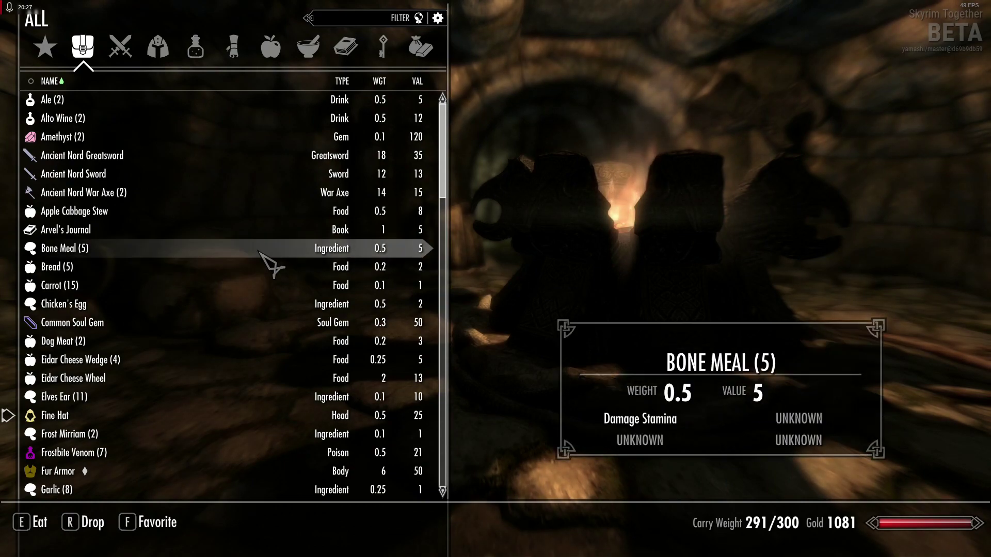
pyautogui.click(159, 49)
pyautogui.click(120, 54)
pyautogui.click(78, 47)
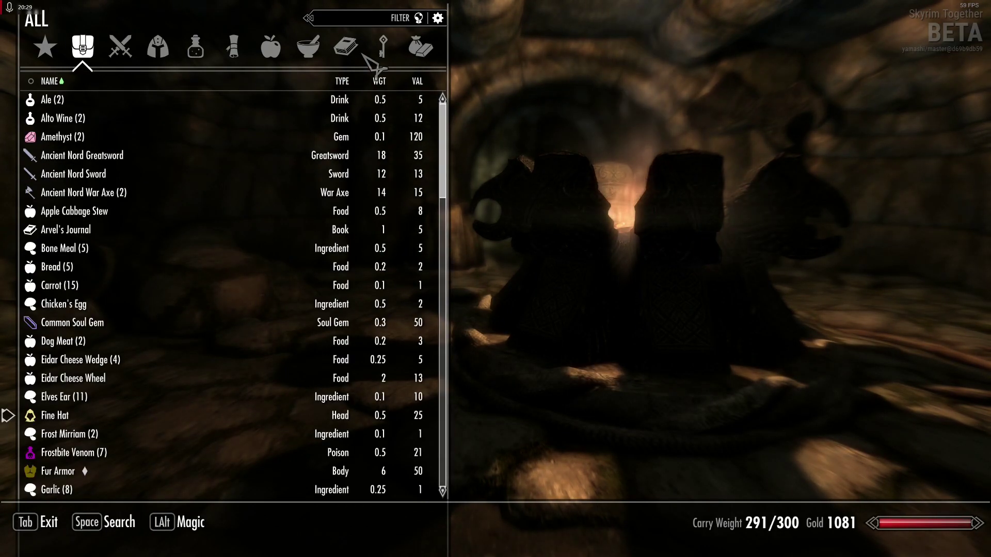
pyautogui.click(419, 47)
pyautogui.click(57, 51)
pyautogui.click(85, 49)
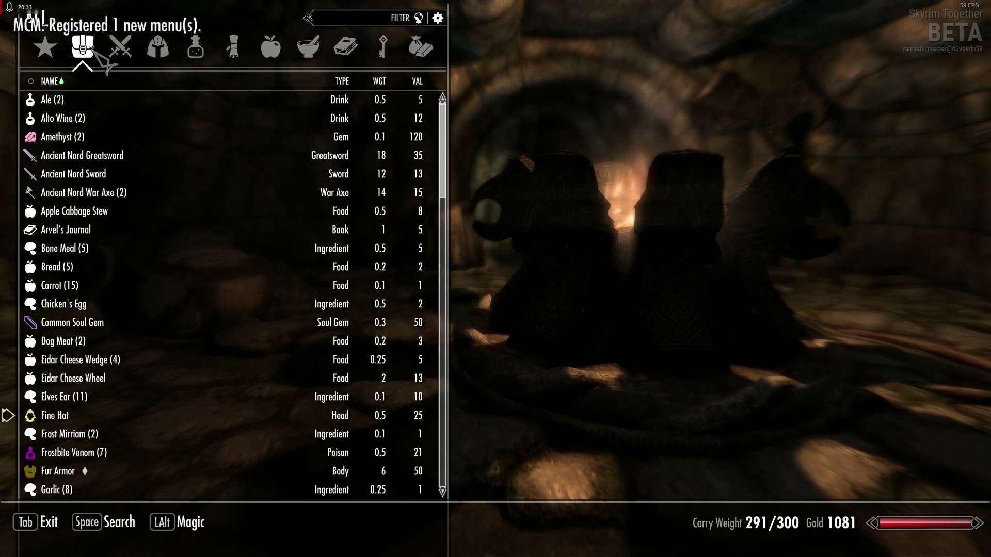
pyautogui.press('Tab')
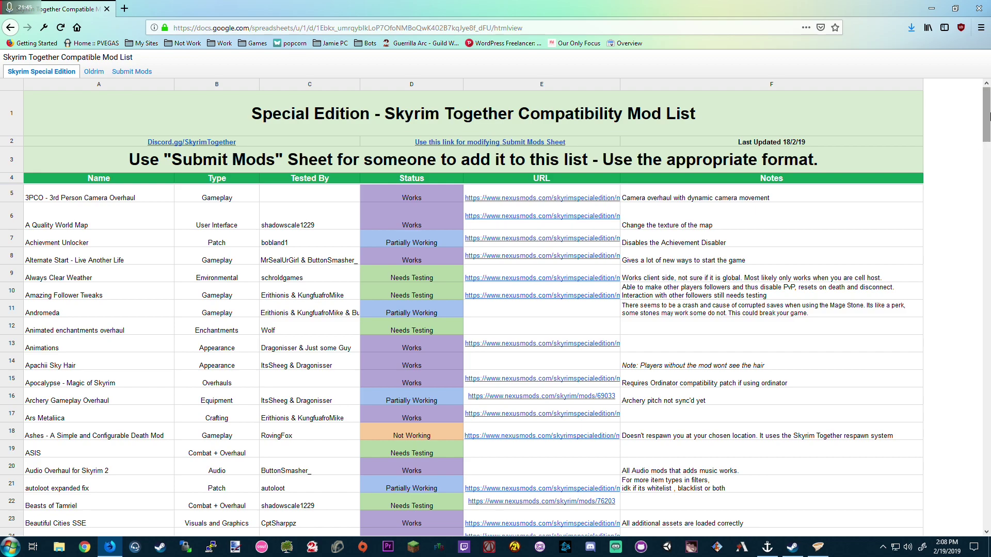
pyautogui.scroll(-2, 987, 110)
pyautogui.scroll(2, 986, 109)
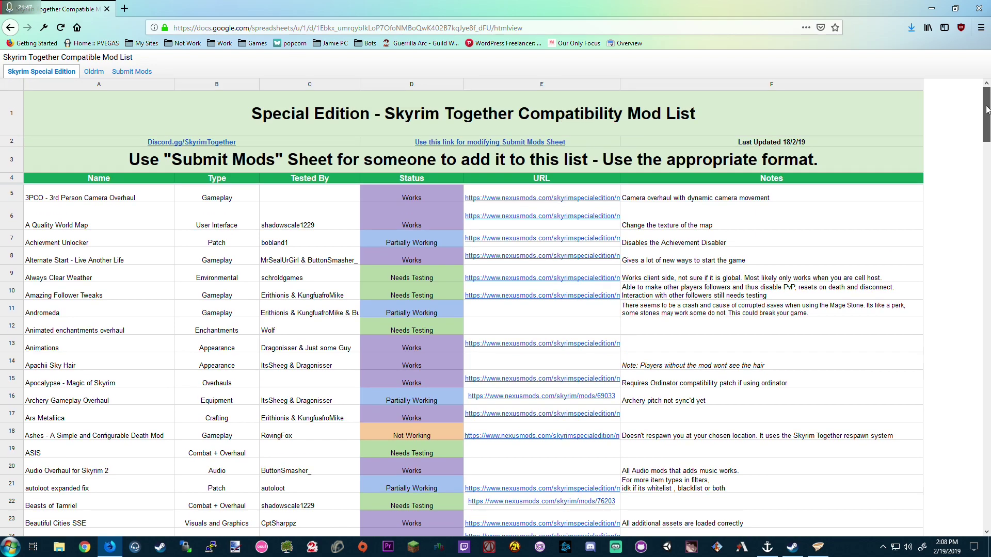